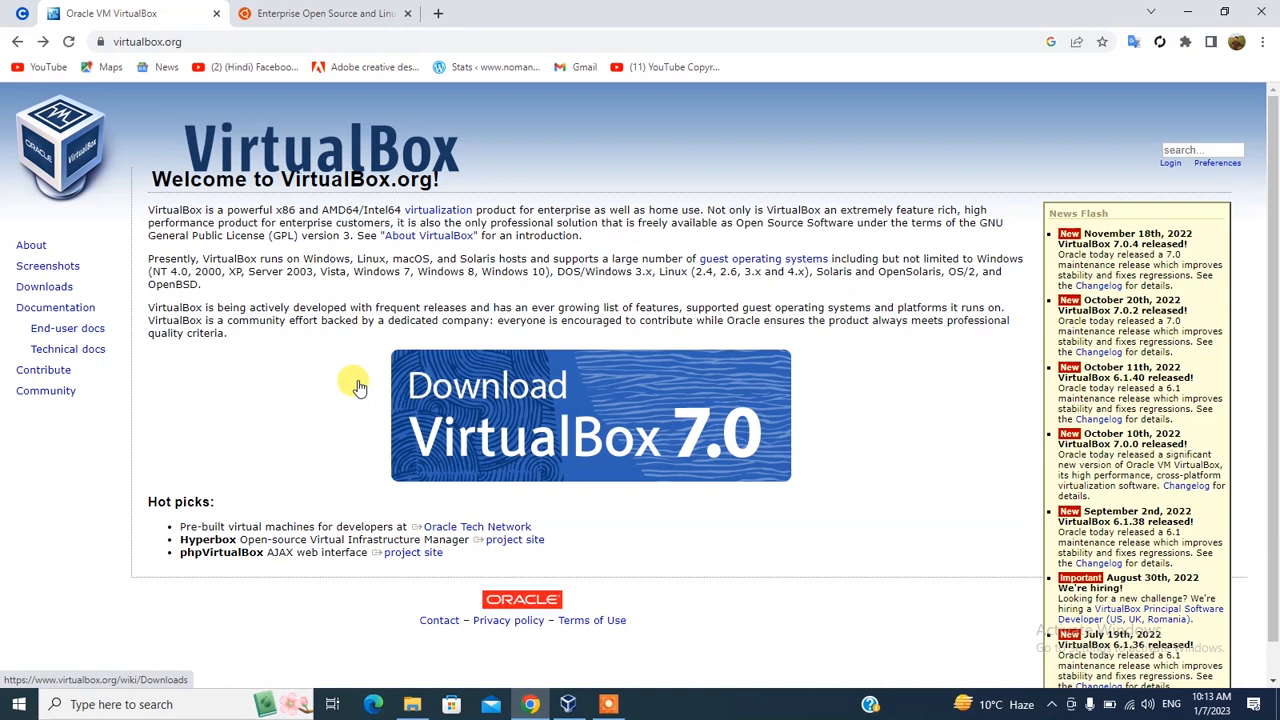
Step: View the VirtualBox home page and Ubuntu download page, and open the VirtualBox 7.0 download page
{"action": "left_click_drag", "start_coordinate": [178, 147], "coordinate": [417, 163]}
{"action": "left_click", "coordinate": [484, 152]}
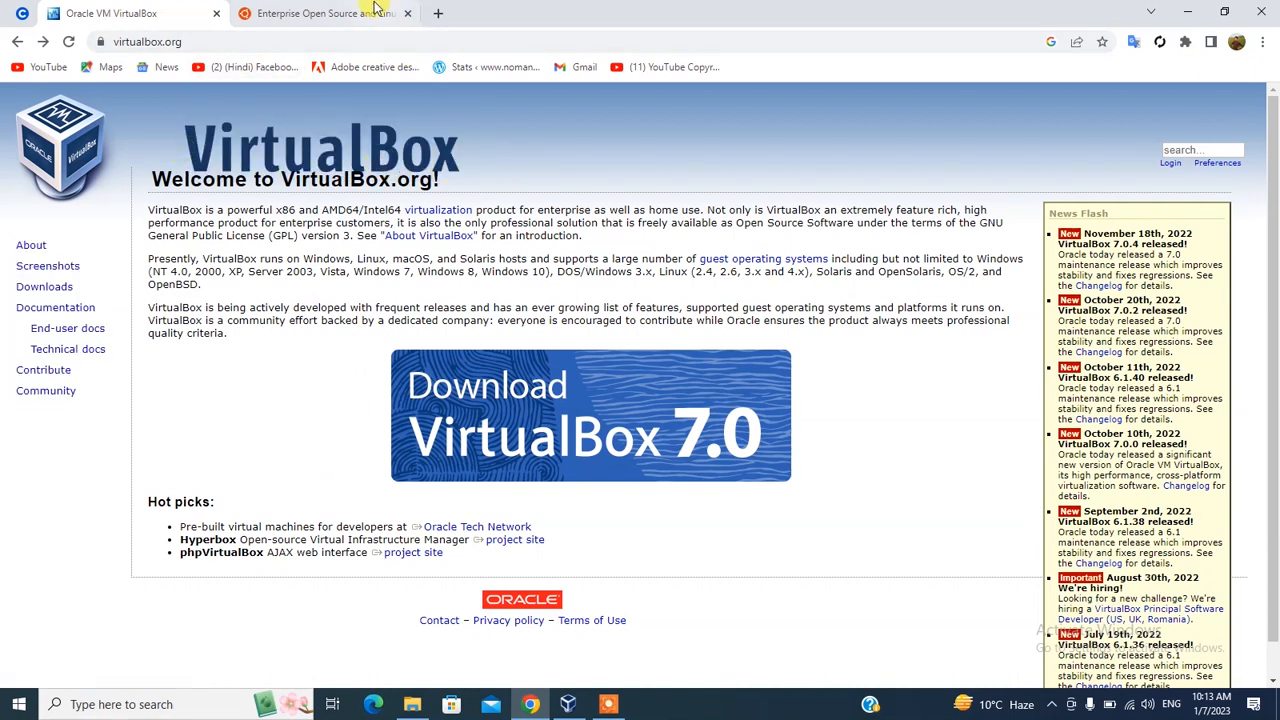
{"action": "left_click", "coordinate": [357, 12]}
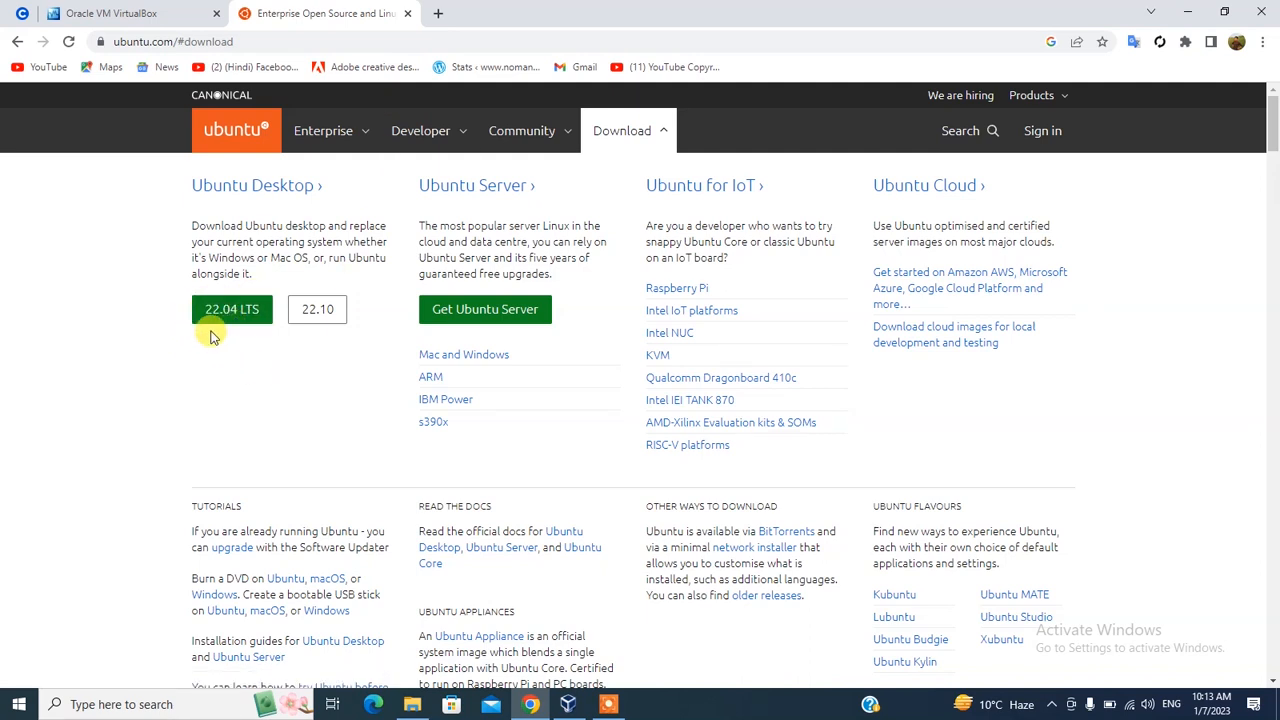
{"action": "left_click", "coordinate": [148, 10]}
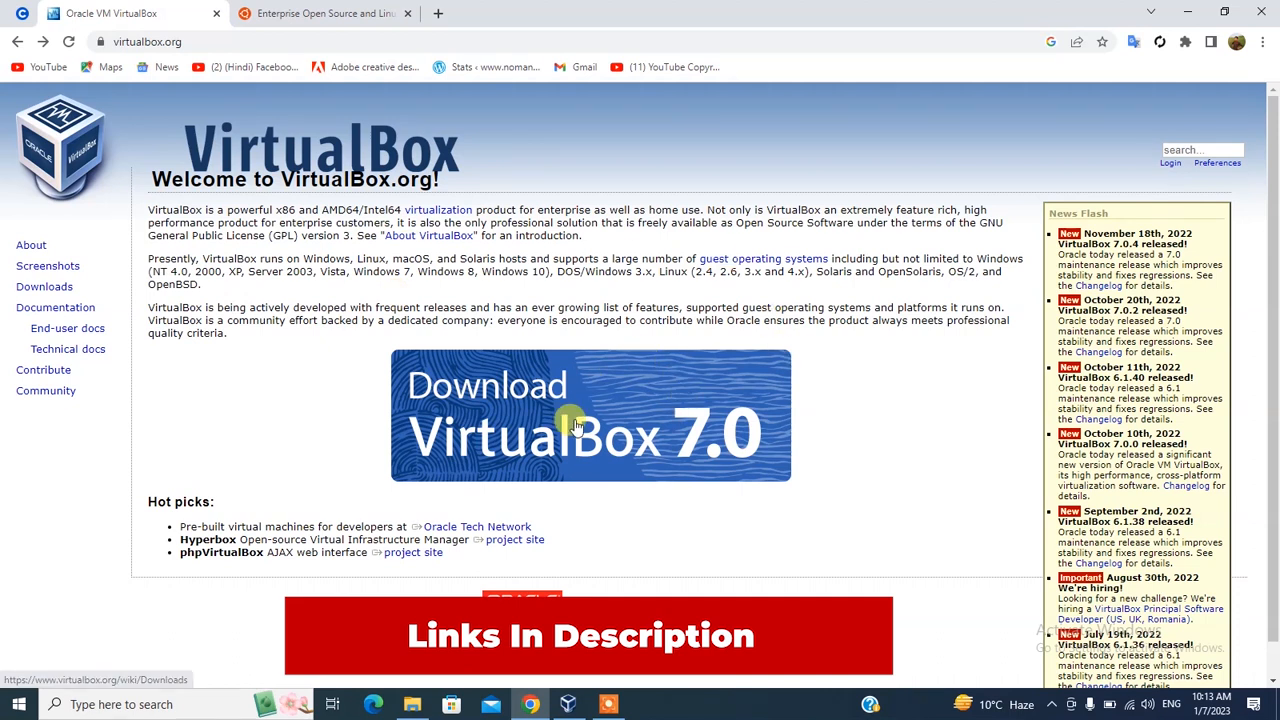
{"action": "left_click", "coordinate": [502, 419]}
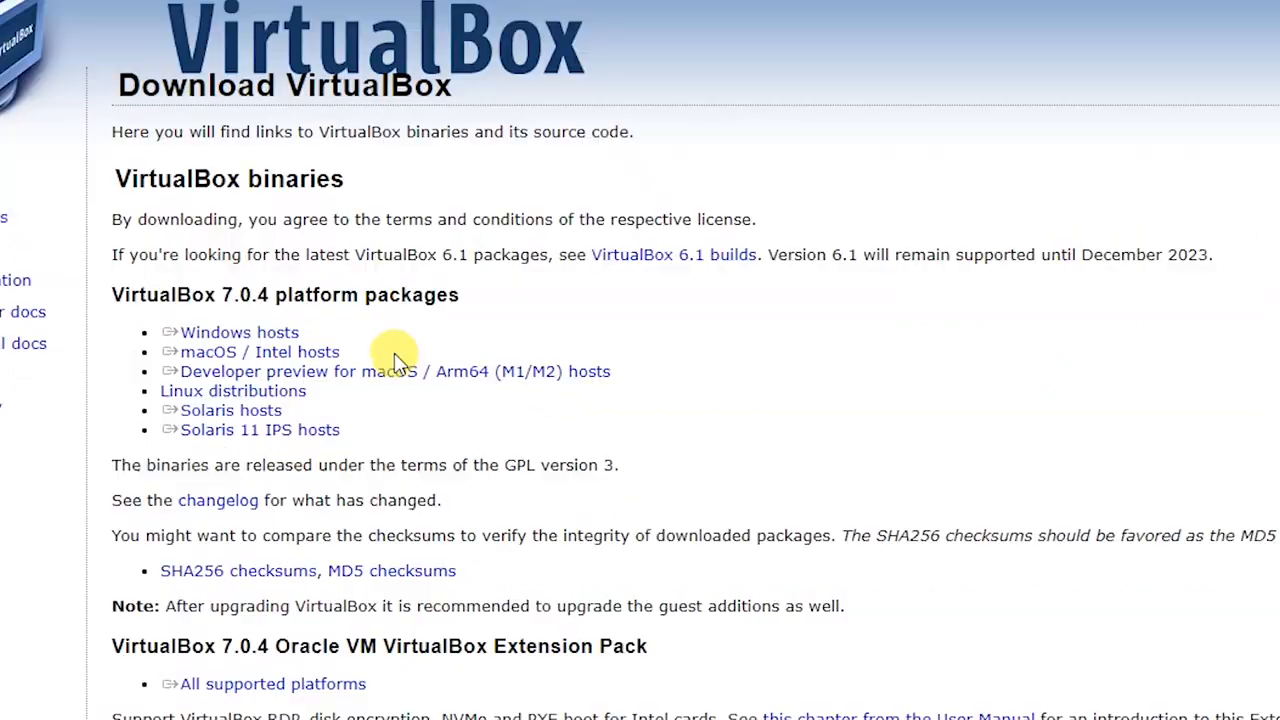
Step: Examine the VirtualBox 7.0.4 platform packages for Windows, macOS and Linux, and the Ubuntu Desktop download options
{"action": "triple_click", "coordinate": [250, 336]}
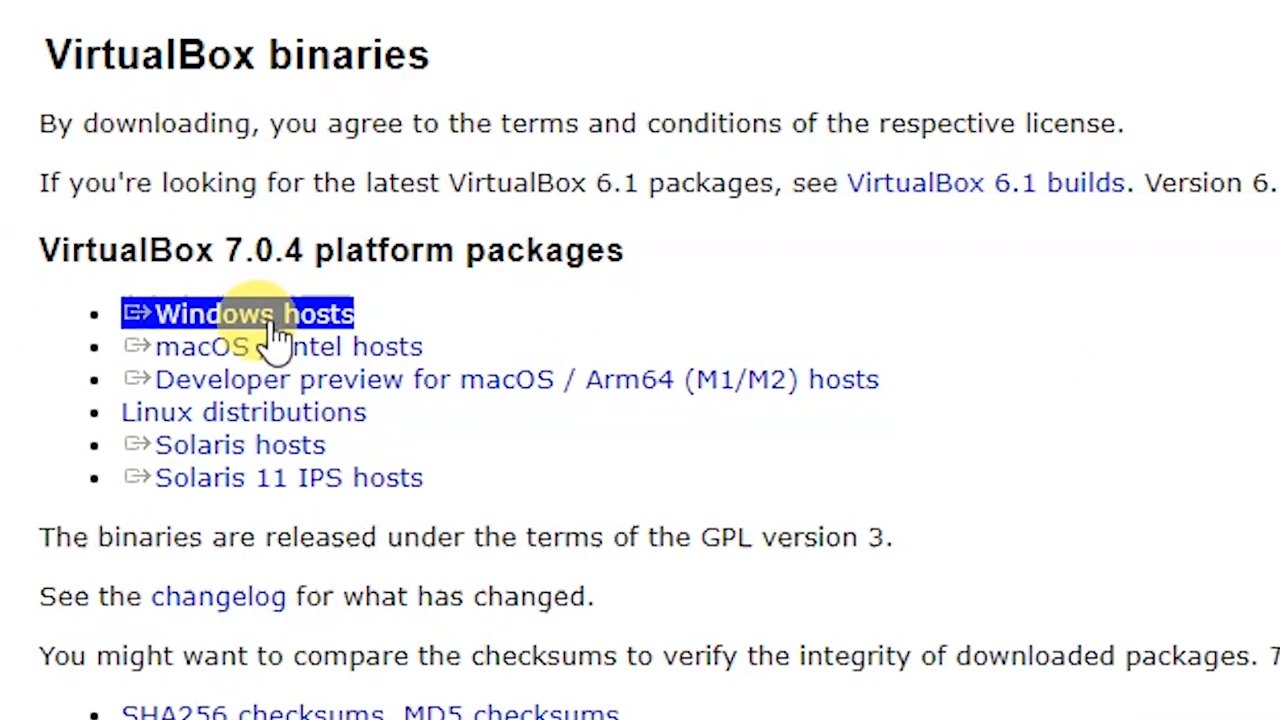
{"action": "triple_click", "coordinate": [386, 337]}
{"action": "triple_click", "coordinate": [251, 312]}
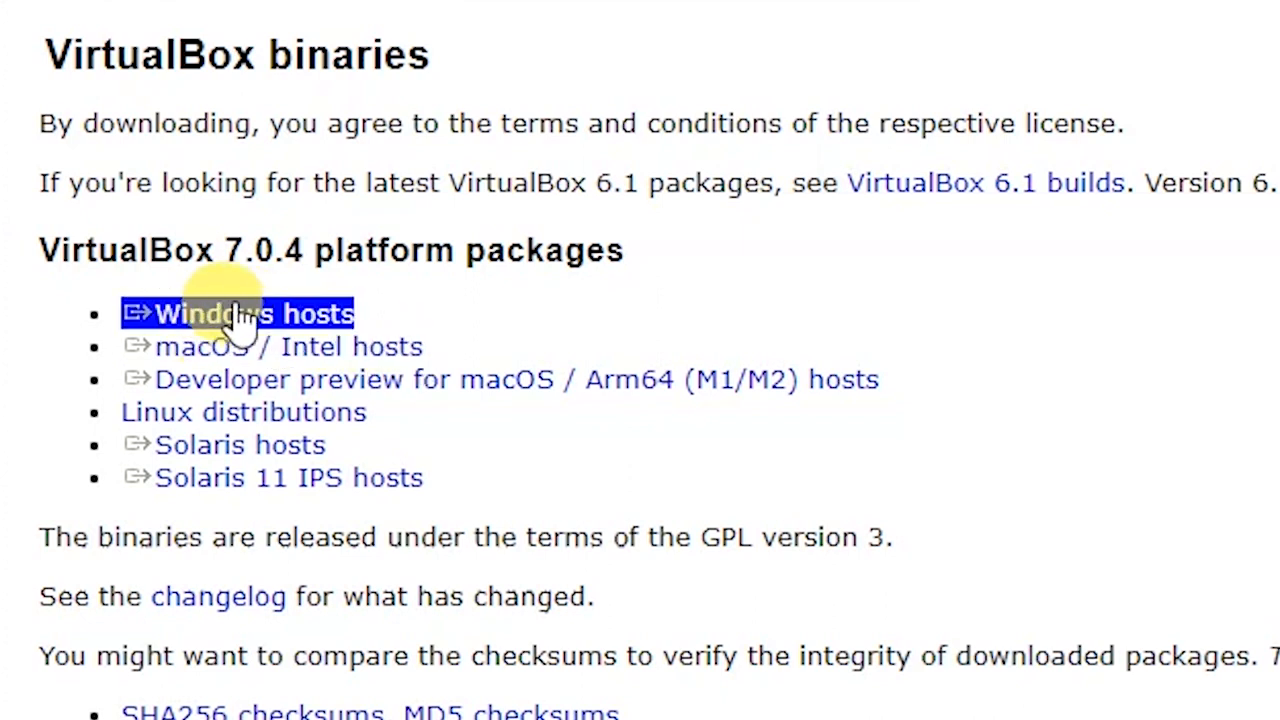
{"action": "triple_click", "coordinate": [330, 348]}
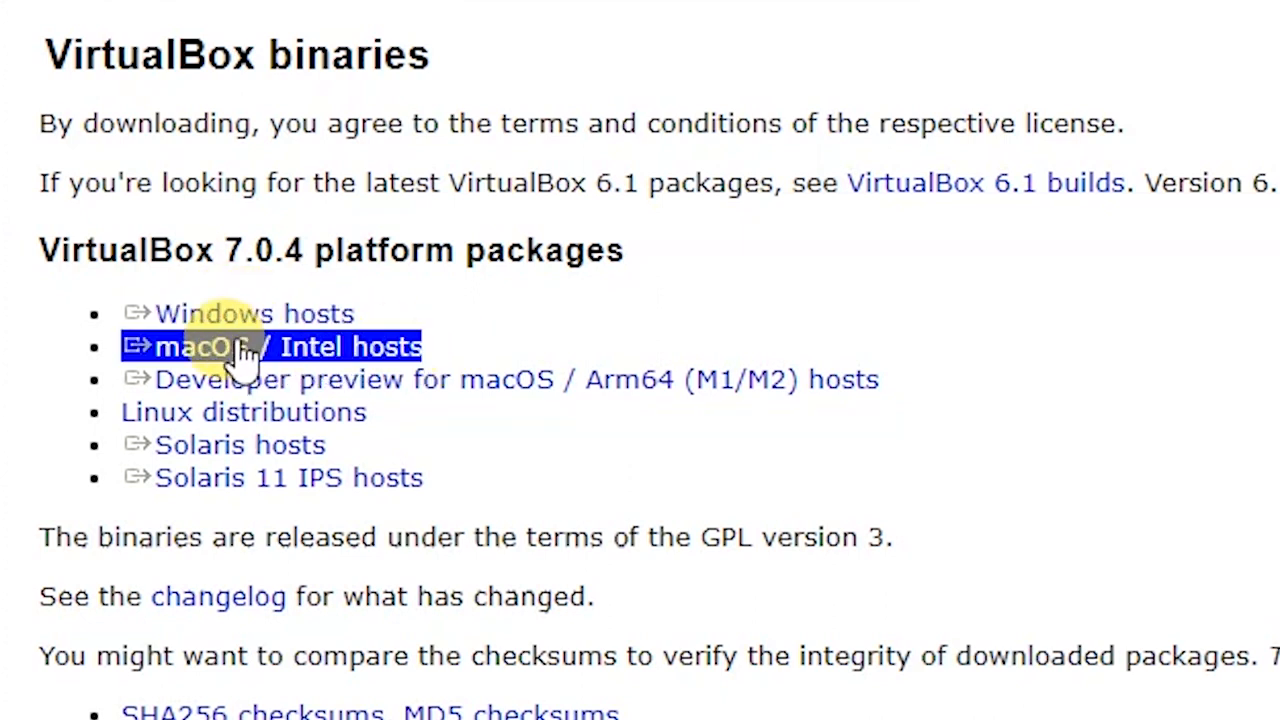
{"action": "triple_click", "coordinate": [240, 405]}
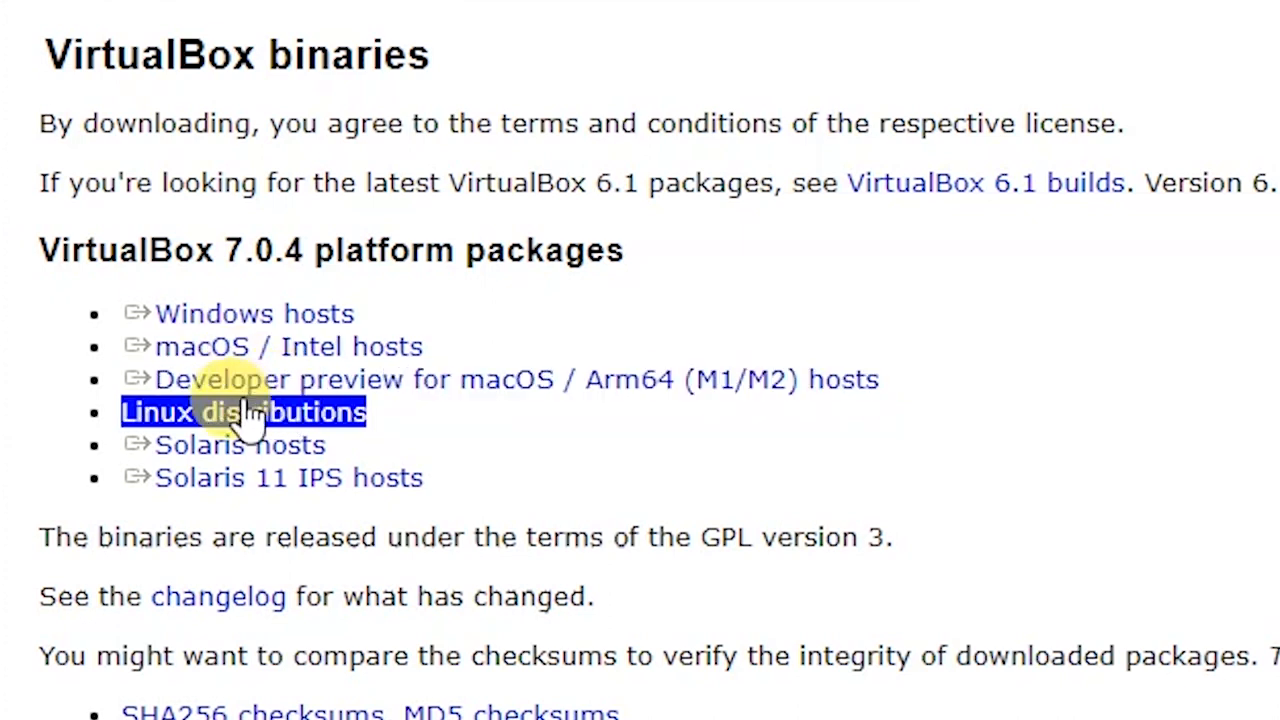
{"action": "triple_click", "coordinate": [318, 350]}
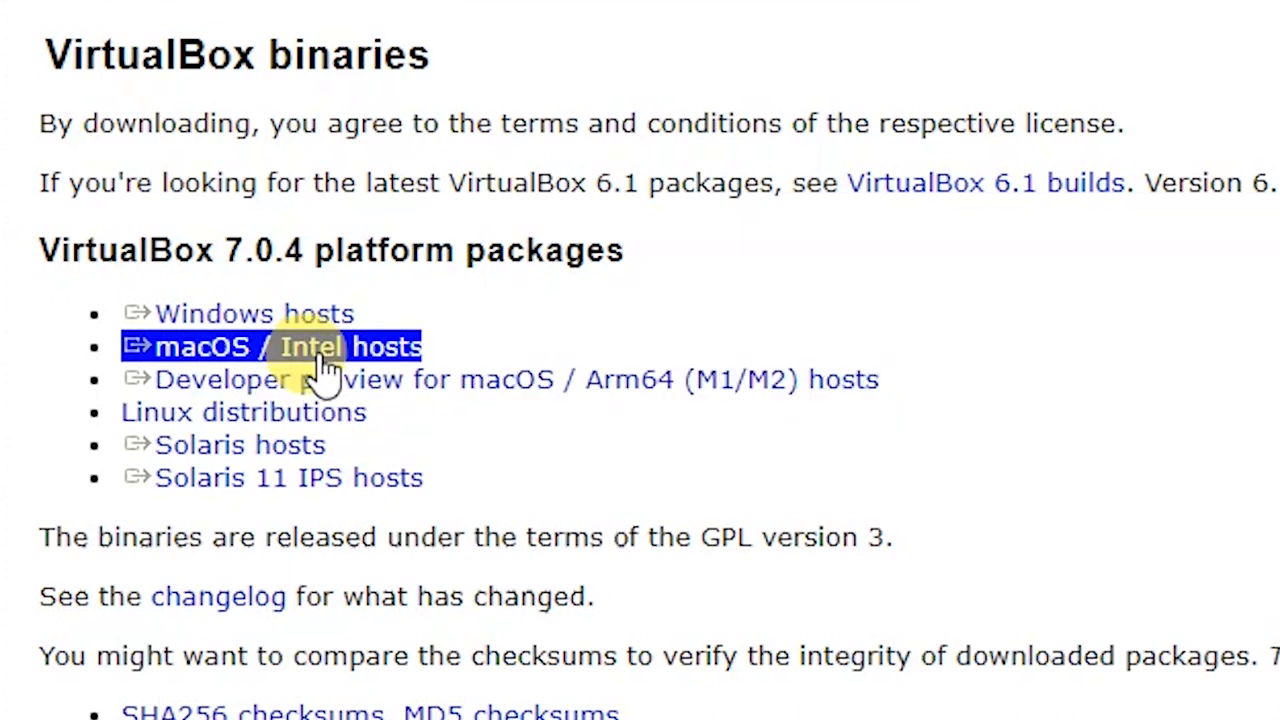
{"action": "triple_click", "coordinate": [305, 316]}
{"action": "triple_click", "coordinate": [288, 349]}
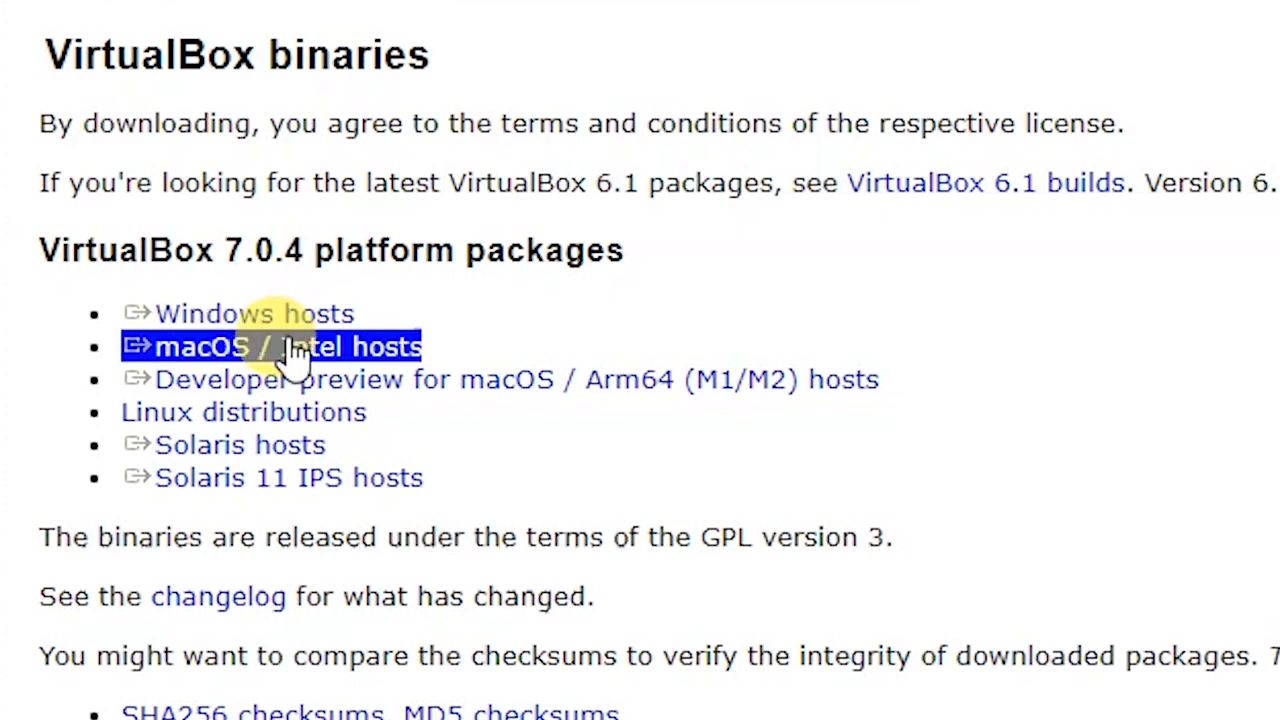
{"action": "triple_click", "coordinate": [275, 318]}
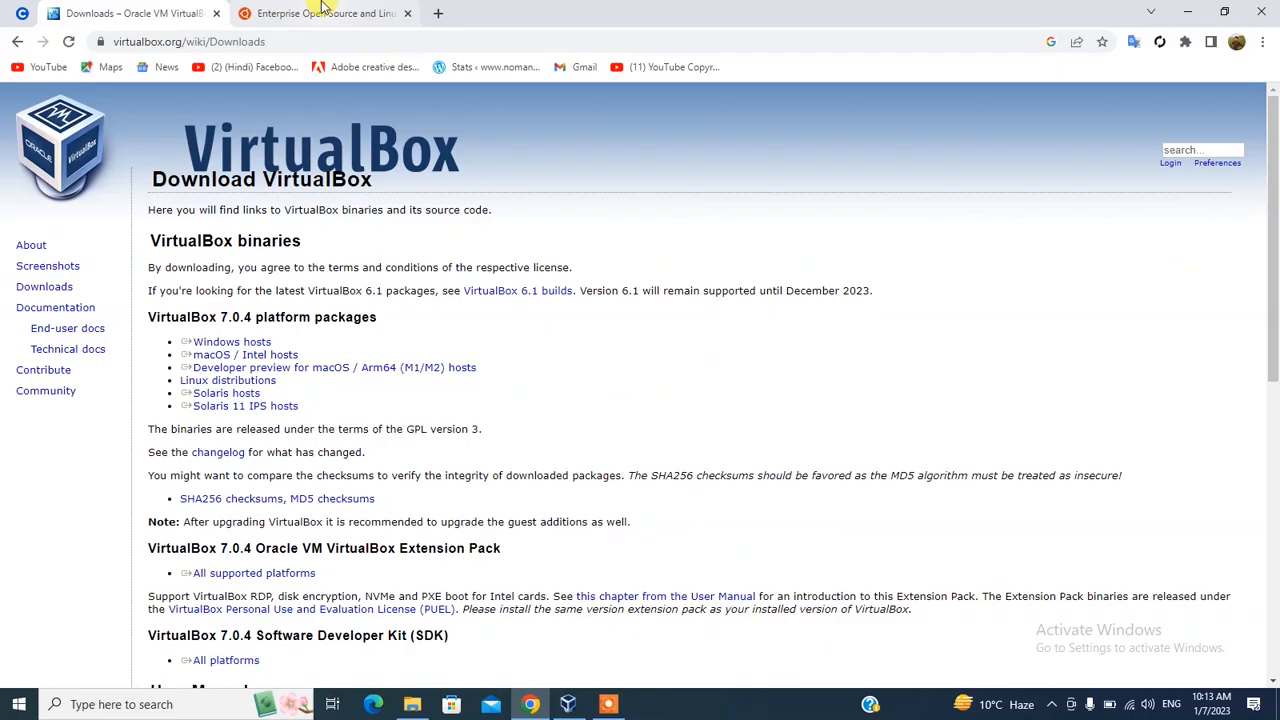
{"action": "left_click", "coordinate": [325, 13]}
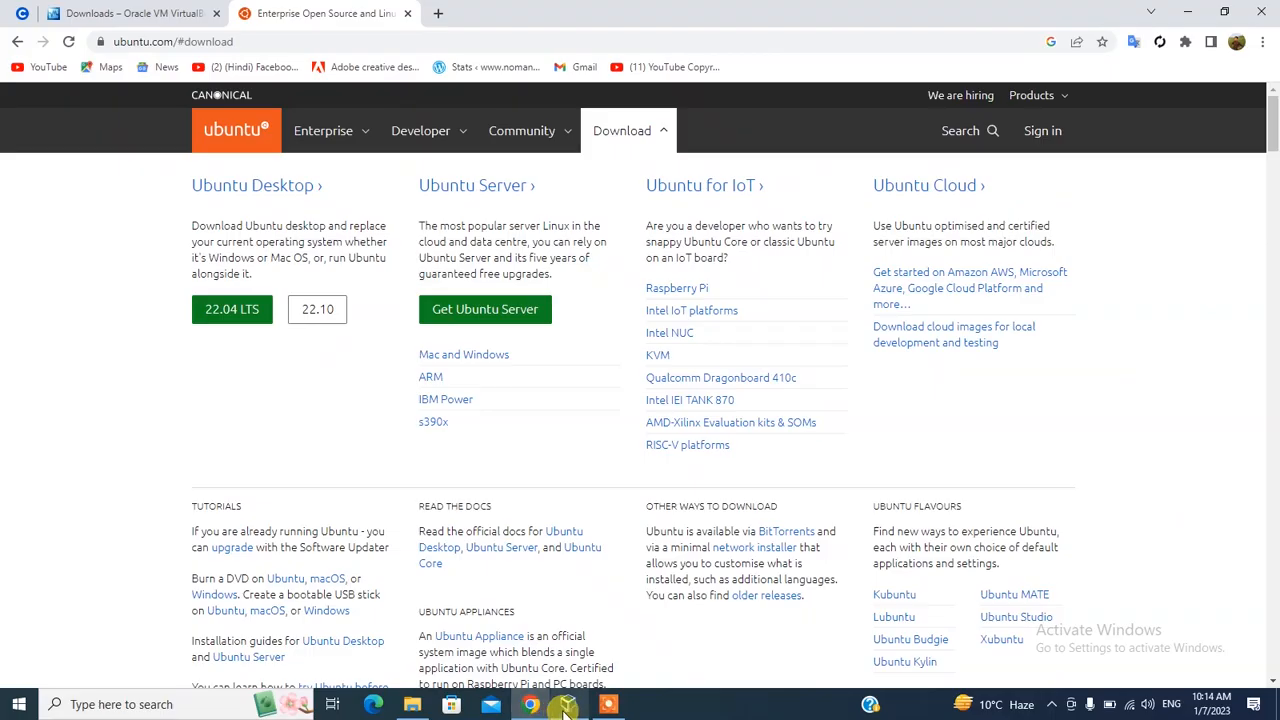
Step: Switch to Oracle VM VirtualBox Manager and start creating a virtual machine named ubuntu
{"action": "mouse_move", "coordinate": [567, 704]}
{"action": "left_click", "coordinate": [573, 652]}
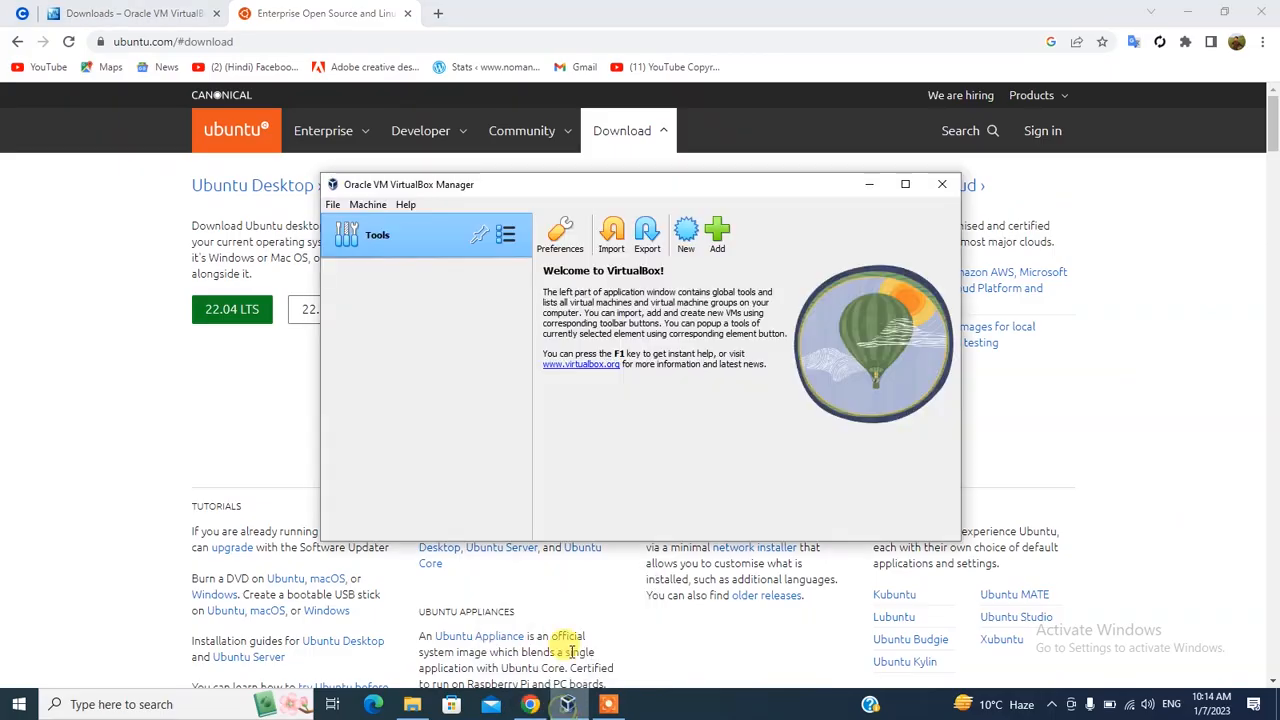
{"action": "left_click", "coordinate": [412, 704]}
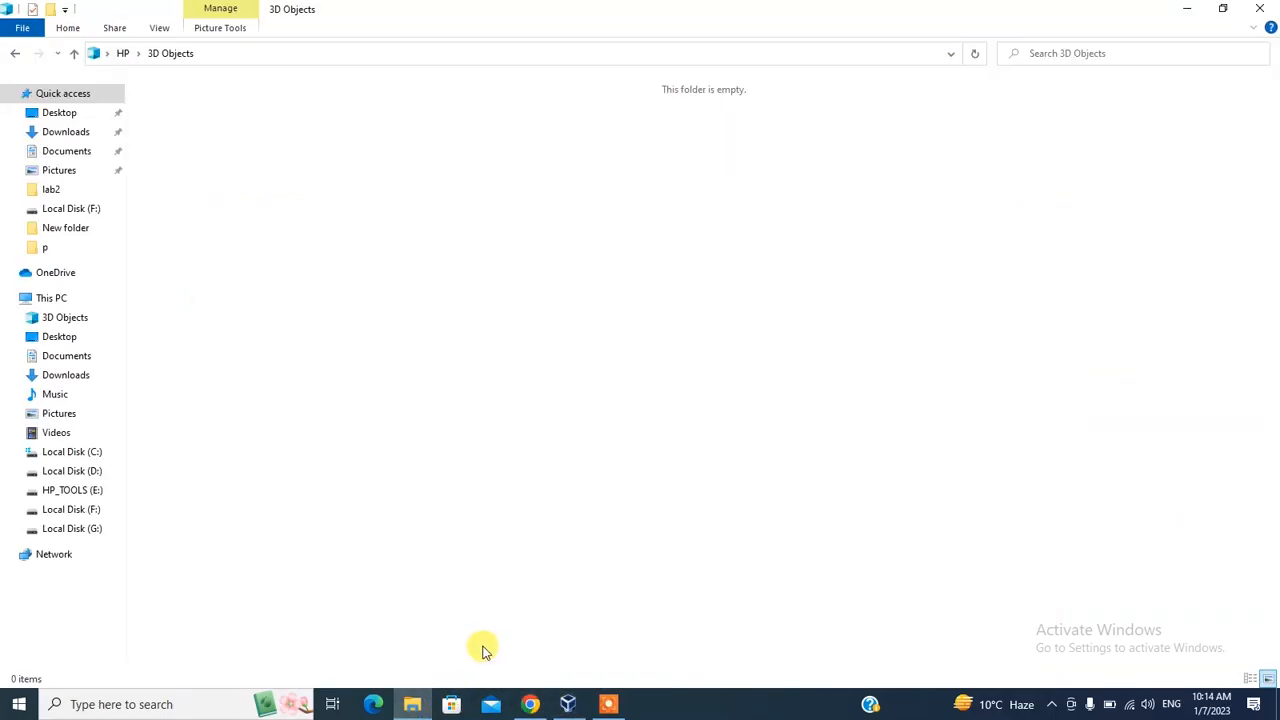
{"action": "left_click", "coordinate": [567, 704]}
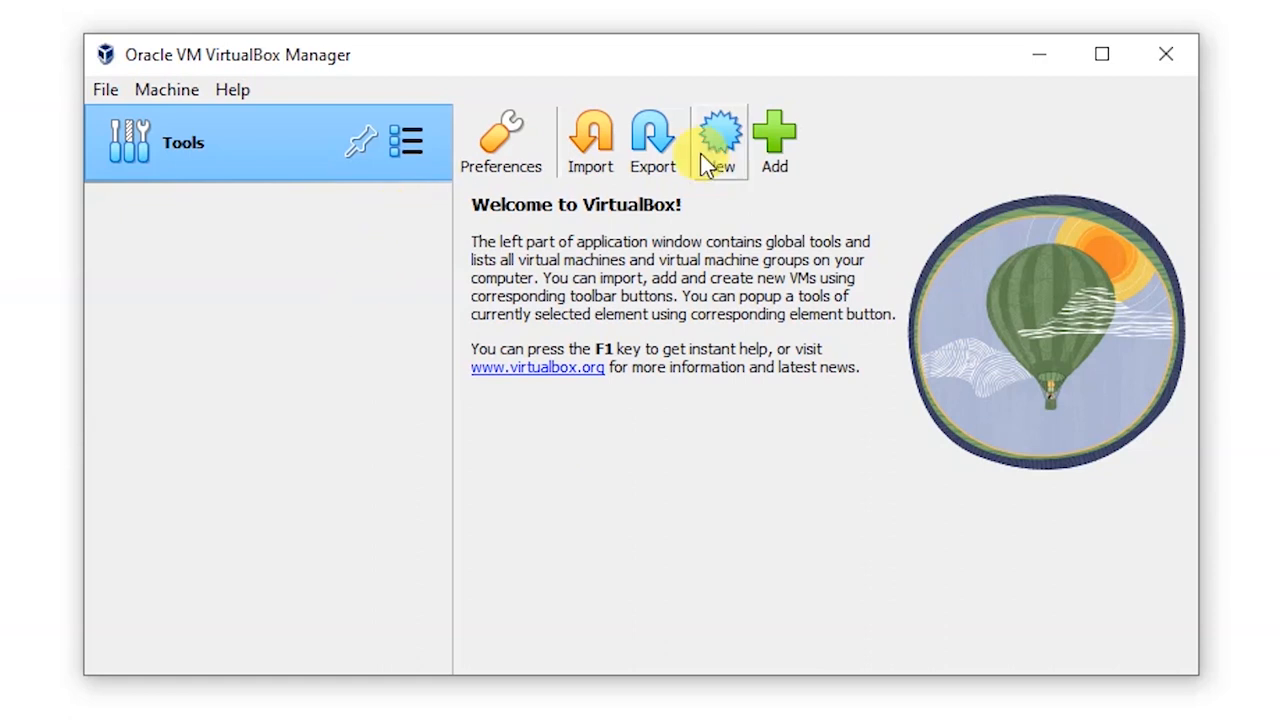
{"action": "left_click", "coordinate": [729, 145]}
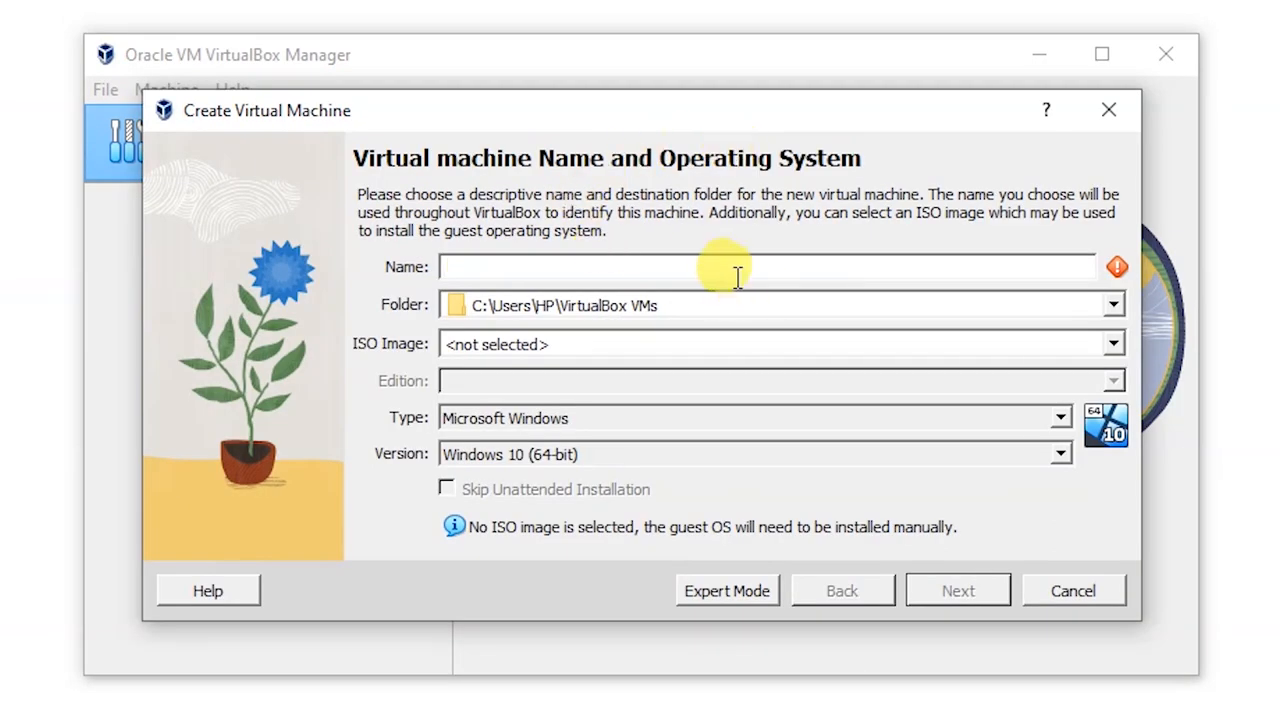
{"action": "type", "text": "ubuntu"}
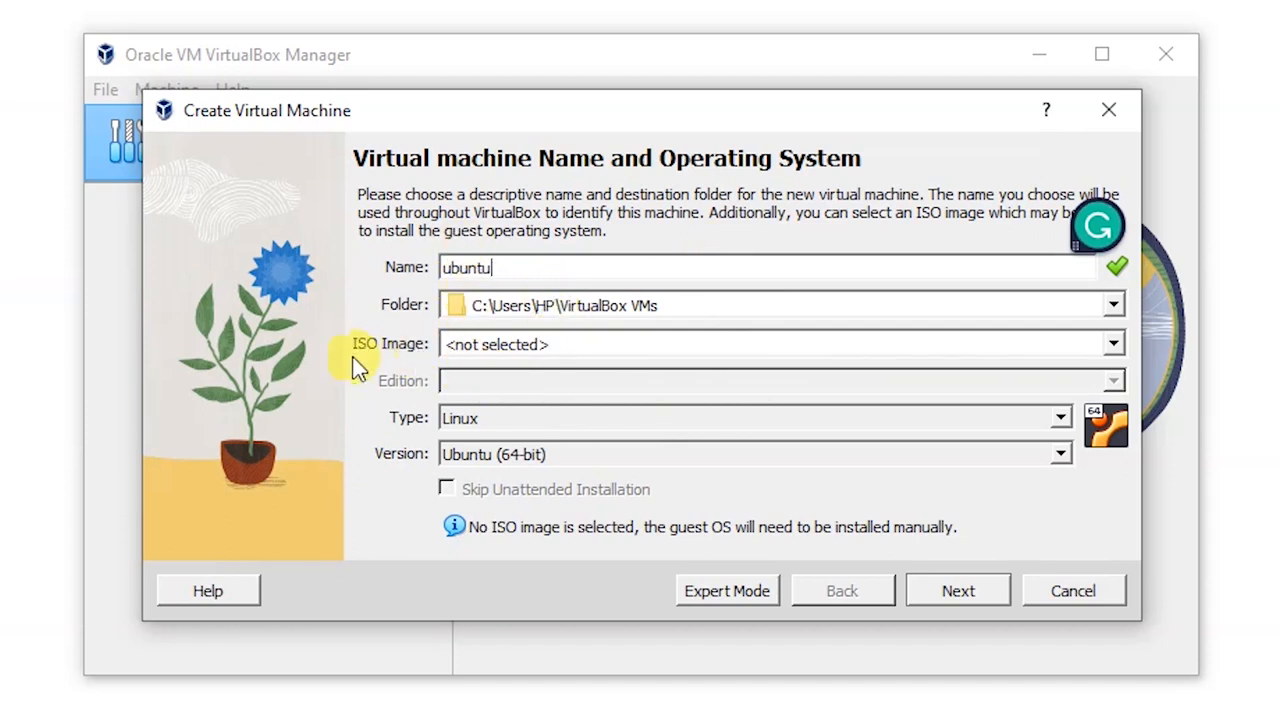
Step: Choose ubuntu-22.04.1-desktop-amd64 from the Downloads folder as the new machine's ISO image
{"action": "left_click", "coordinate": [1113, 344]}
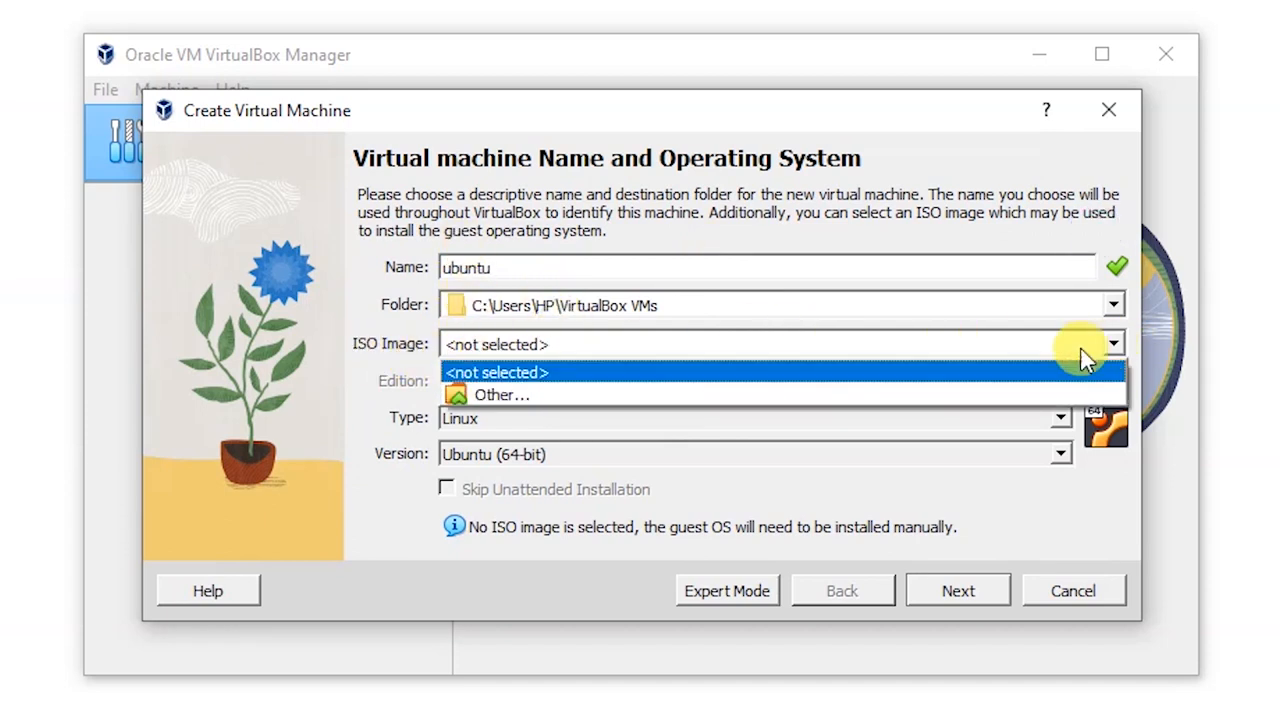
{"action": "left_click", "coordinate": [505, 395]}
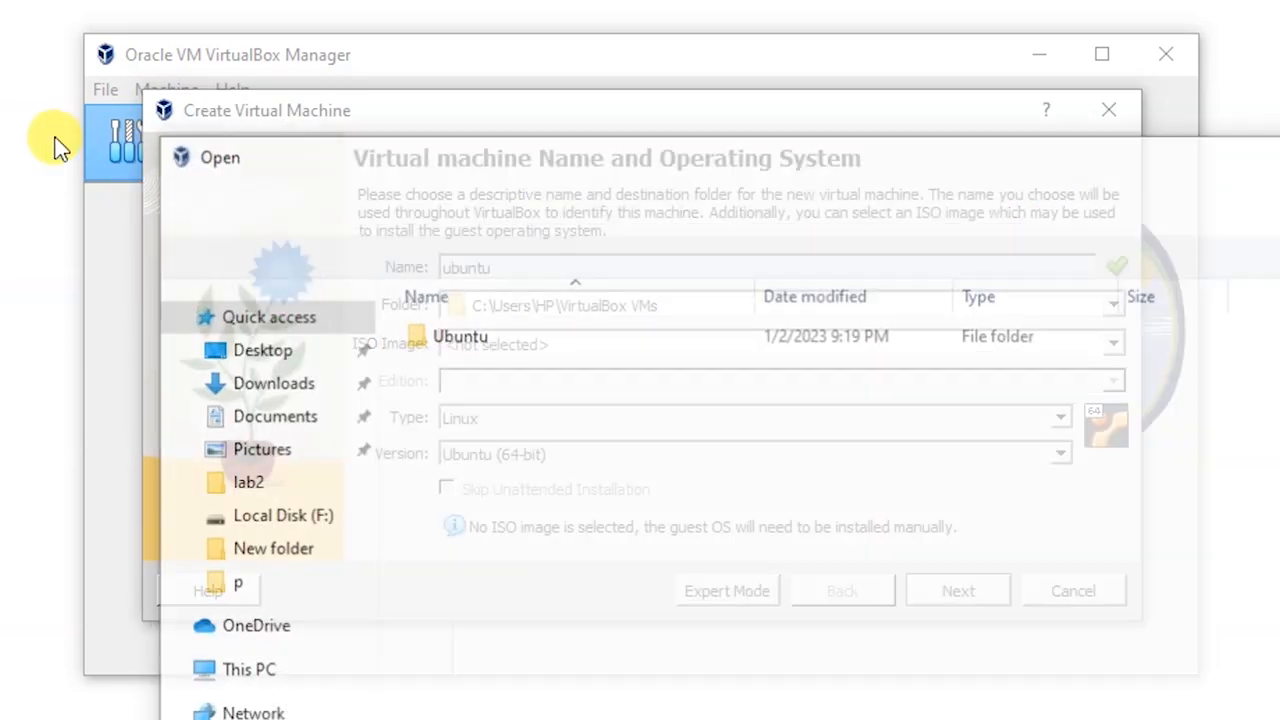
{"action": "left_click", "coordinate": [272, 387]}
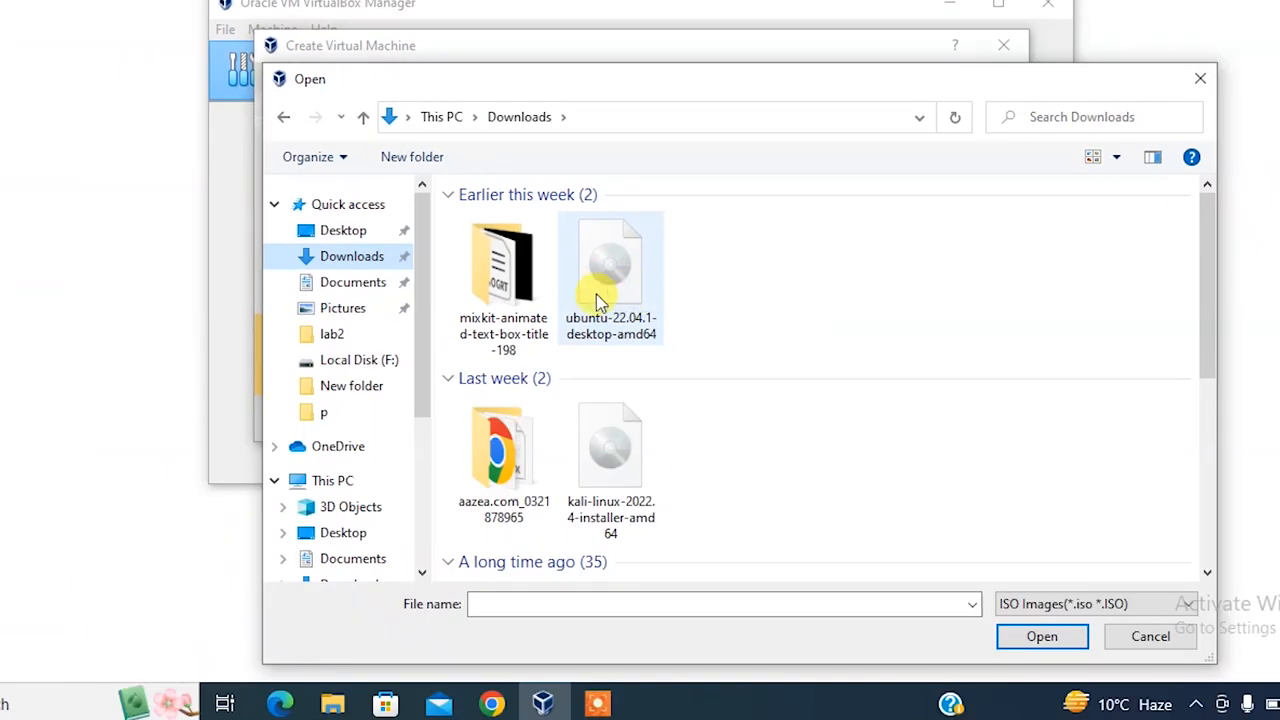
{"action": "left_click", "coordinate": [618, 287]}
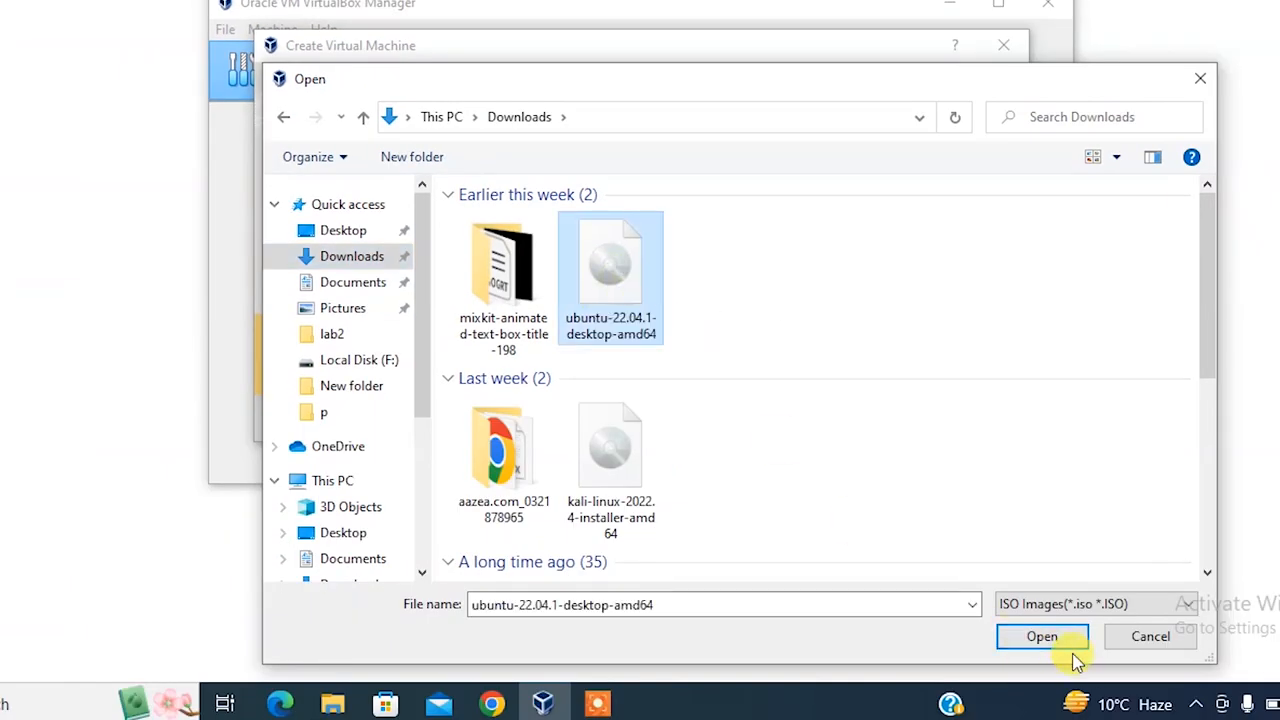
{"action": "left_click", "coordinate": [1048, 641]}
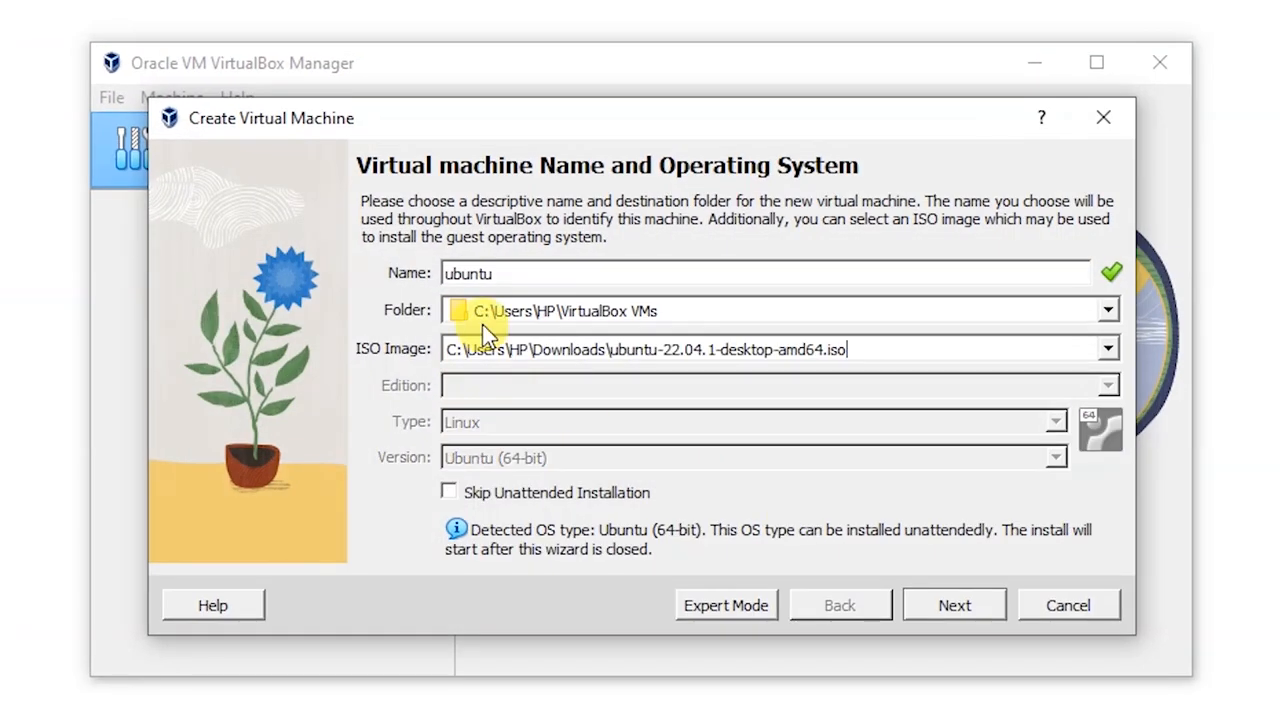
Step: Change the machine name to ubuntu1 and accept the default unattended guest OS install settings
{"action": "left_click", "coordinate": [964, 613]}
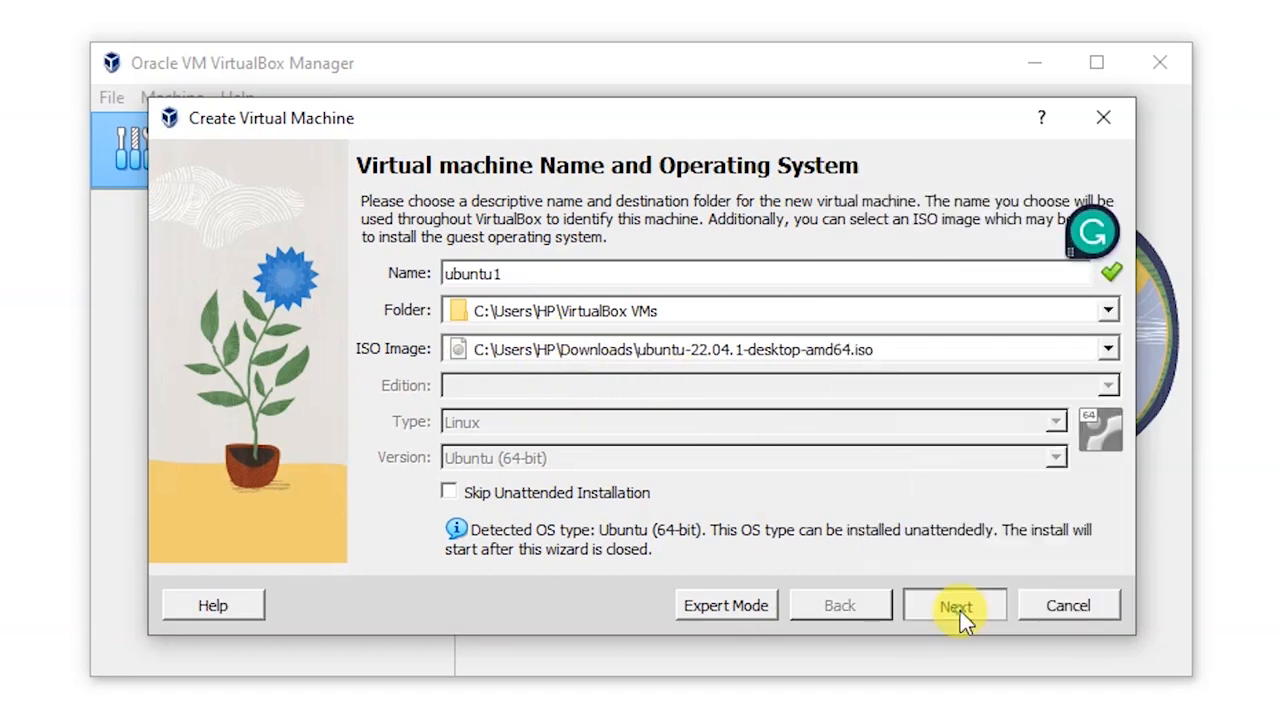
{"action": "left_click", "coordinate": [960, 611]}
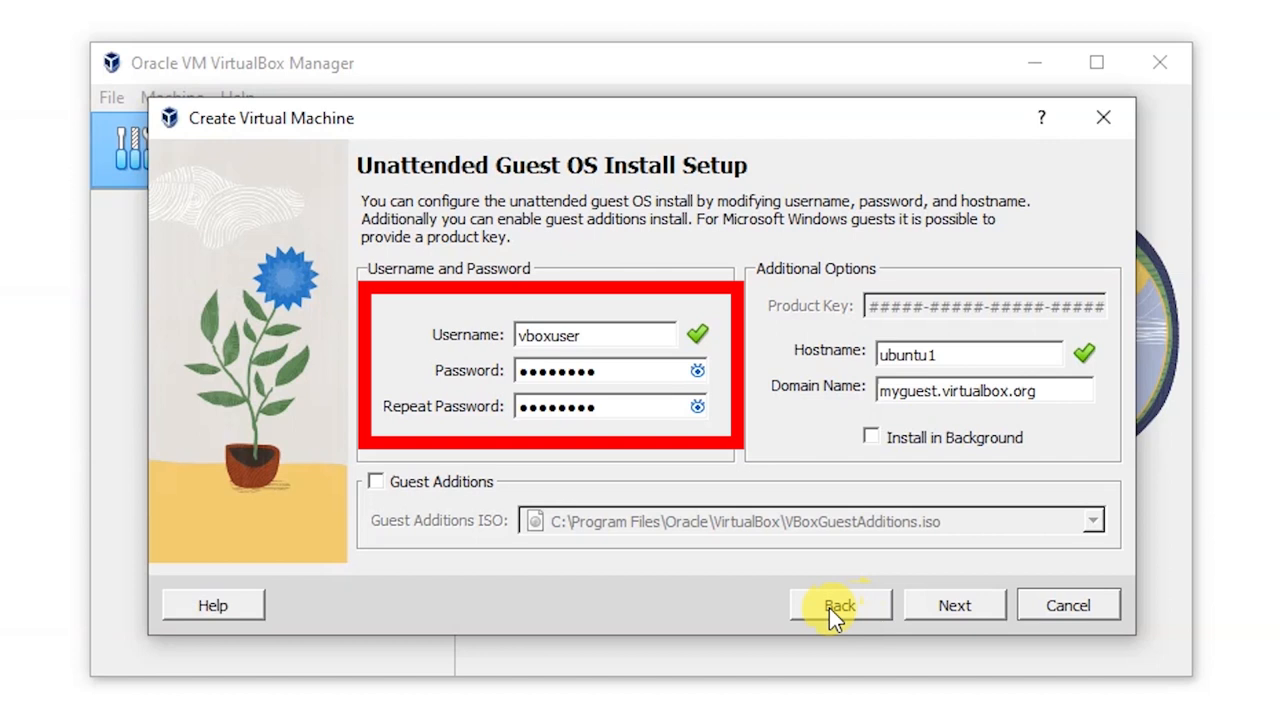
{"action": "left_click", "coordinate": [953, 606]}
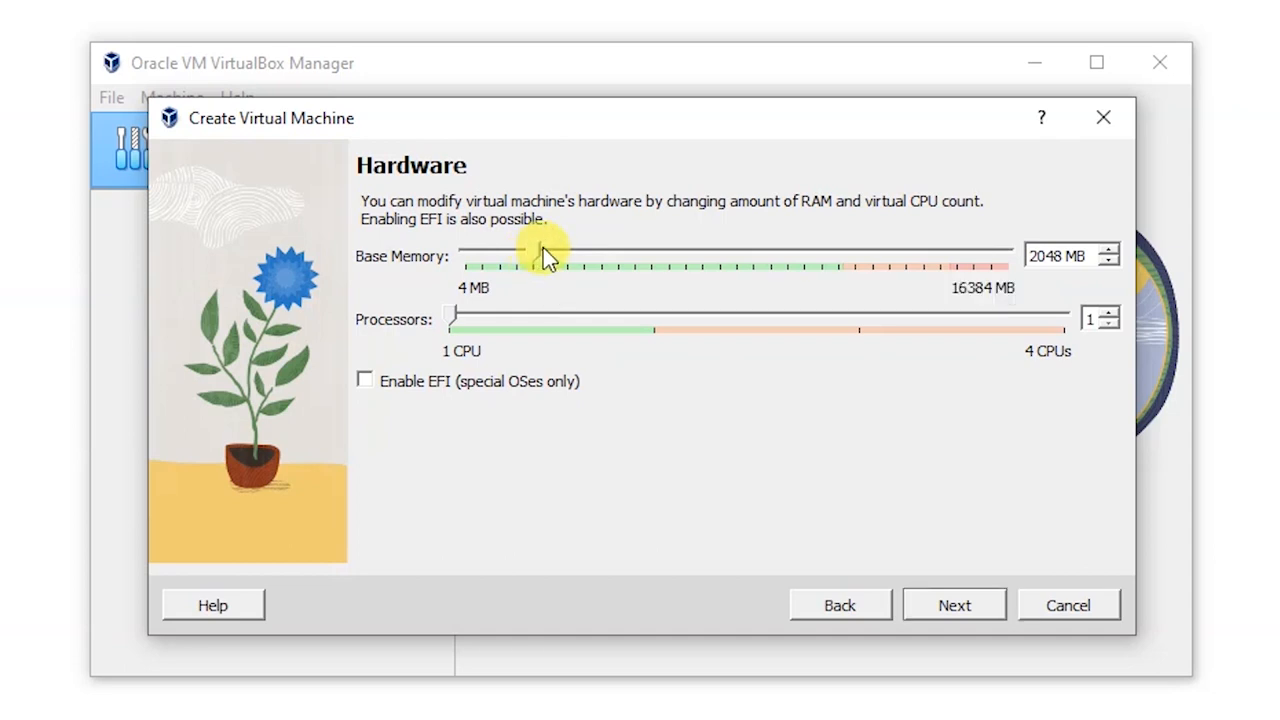
Step: Configure the virtual machine with 4096 MB base memory, 2 processors and a new 52.43 GB virtual hard disk
{"action": "left_click", "coordinate": [605, 252]}
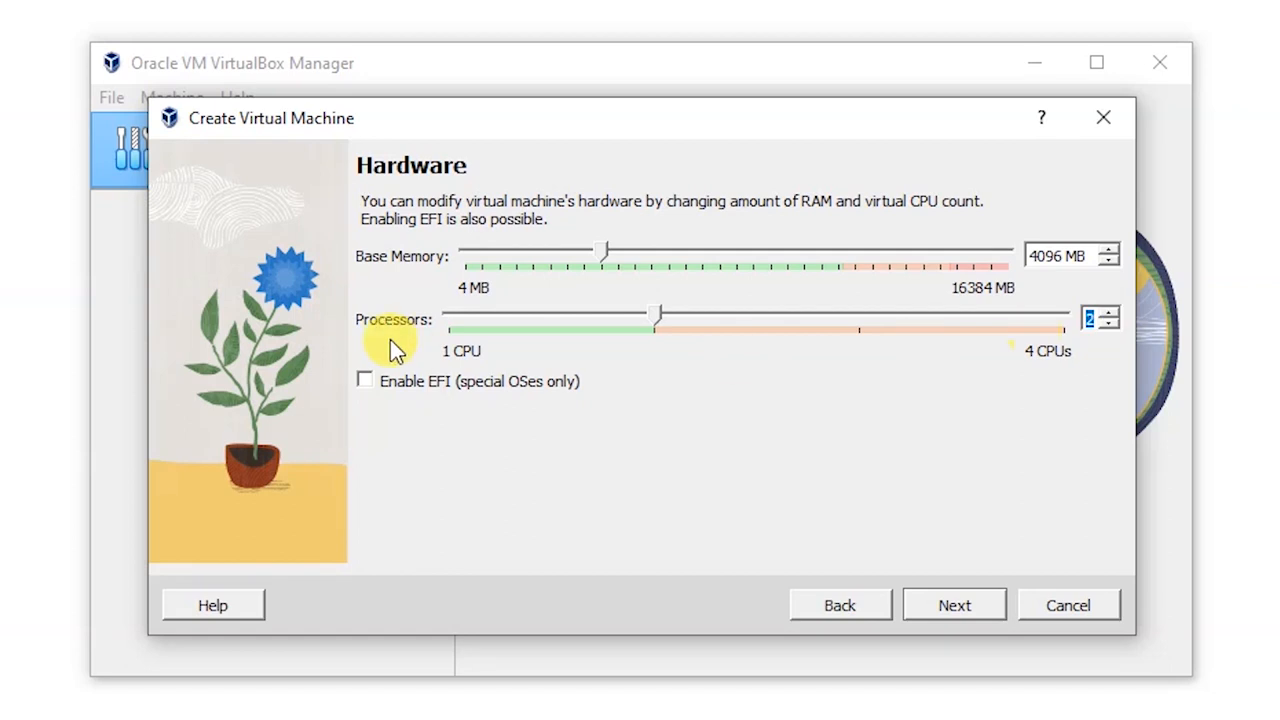
{"action": "left_click", "coordinate": [946, 610]}
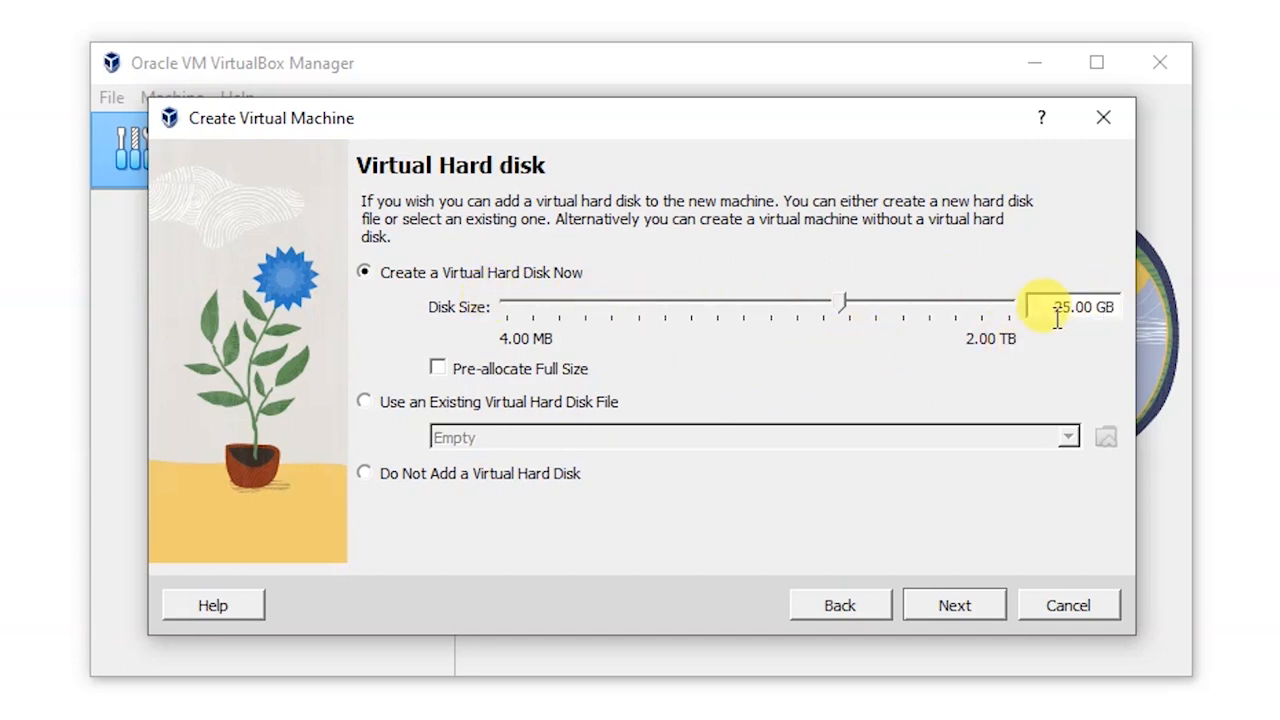
{"action": "mouse_move", "coordinate": [887, 300]}
{"action": "left_mouse_down"}
{"action": "mouse_move", "coordinate": [865, 293]}
{"action": "mouse_move", "coordinate": [873, 300]}
{"action": "left_mouse_up"}
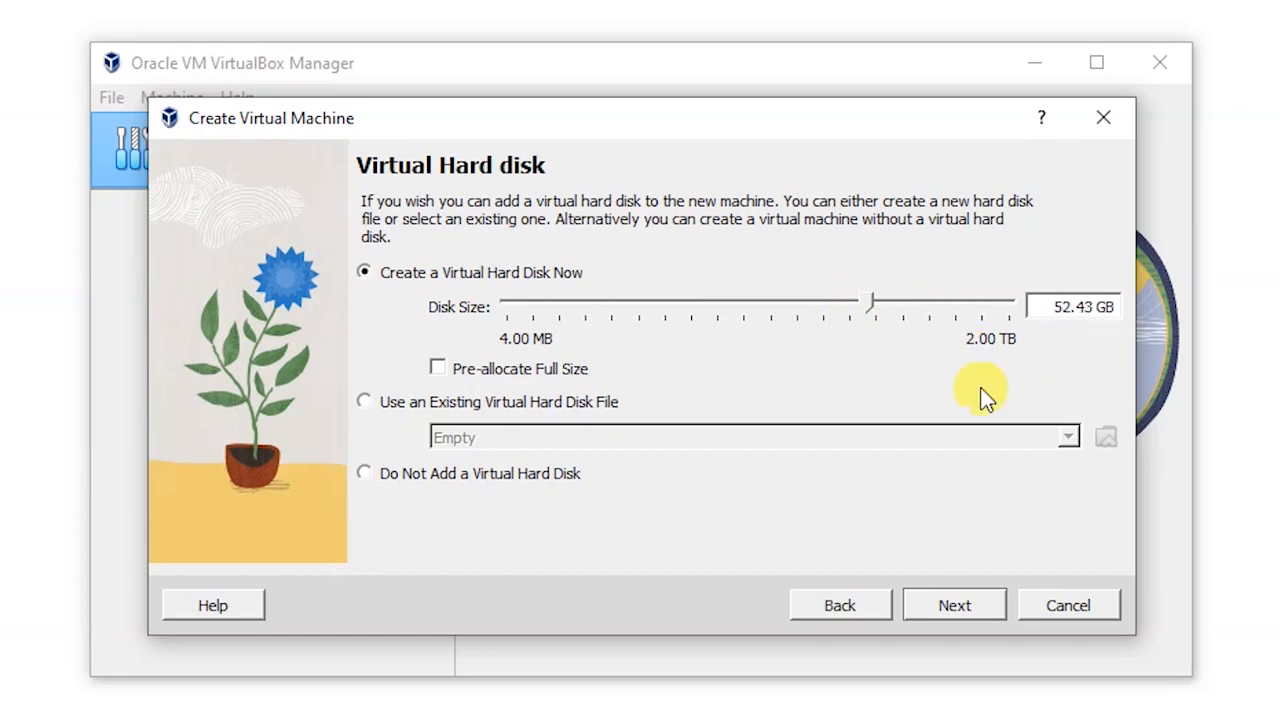
{"action": "left_click", "coordinate": [947, 604]}
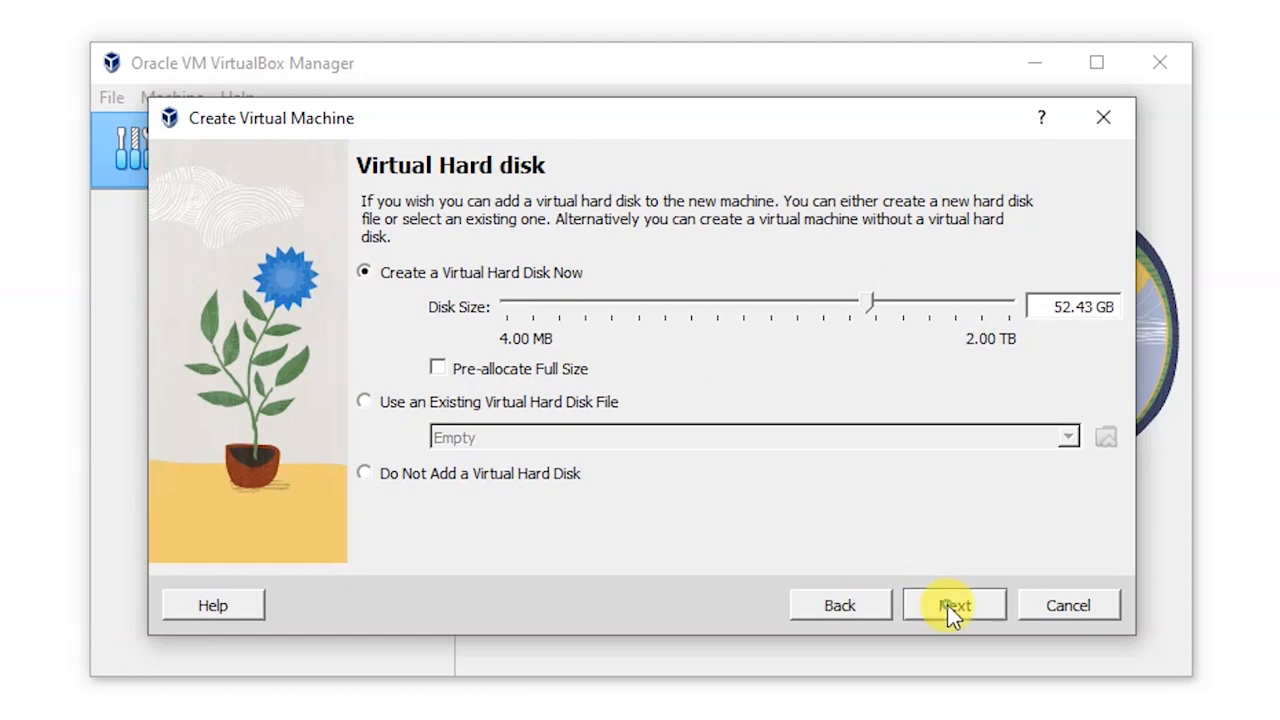
Step: Review the configuration summary and finish creating the virtual machine
{"action": "scroll", "coordinate": [788, 440], "scroll_direction": "down", "scroll_amount": 2}
{"action": "scroll", "coordinate": [790, 447], "scroll_direction": "up", "scroll_amount": 2}
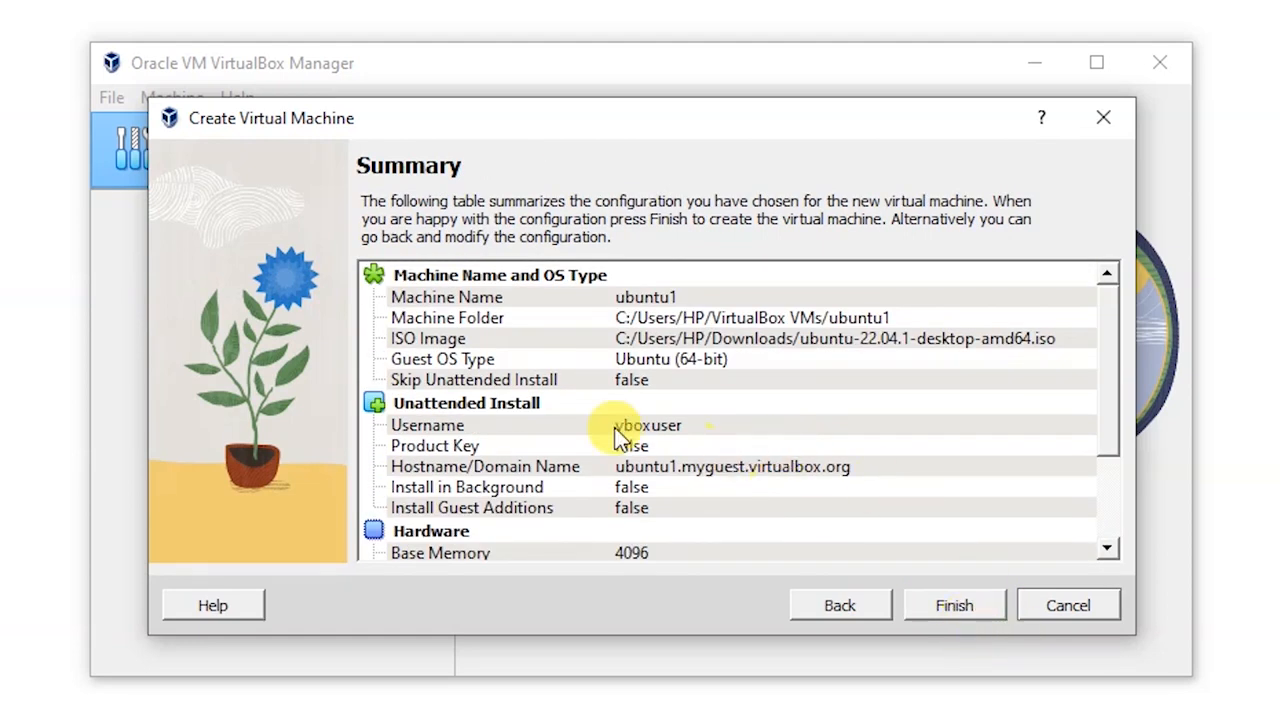
{"action": "scroll", "coordinate": [586, 400], "scroll_direction": "down", "scroll_amount": 3}
{"action": "scroll", "coordinate": [600, 410], "scroll_direction": "up", "scroll_amount": 3}
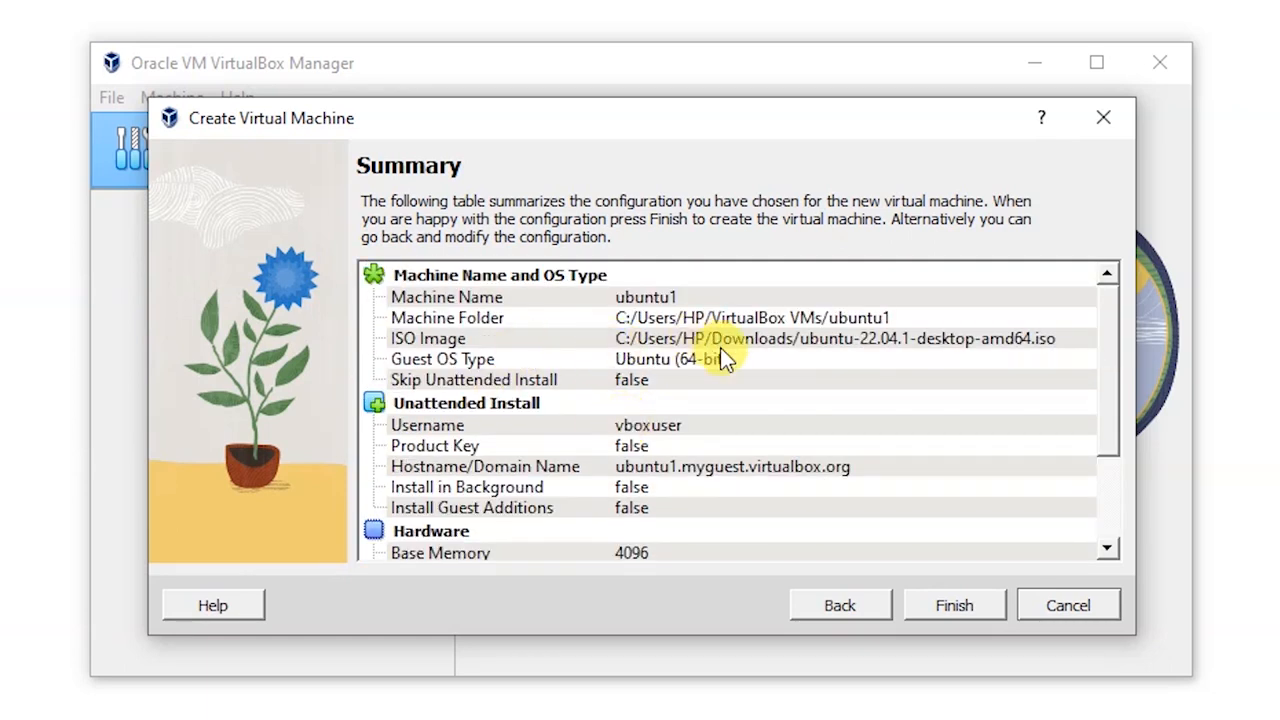
{"action": "scroll", "coordinate": [735, 412], "scroll_direction": "down", "scroll_amount": 3}
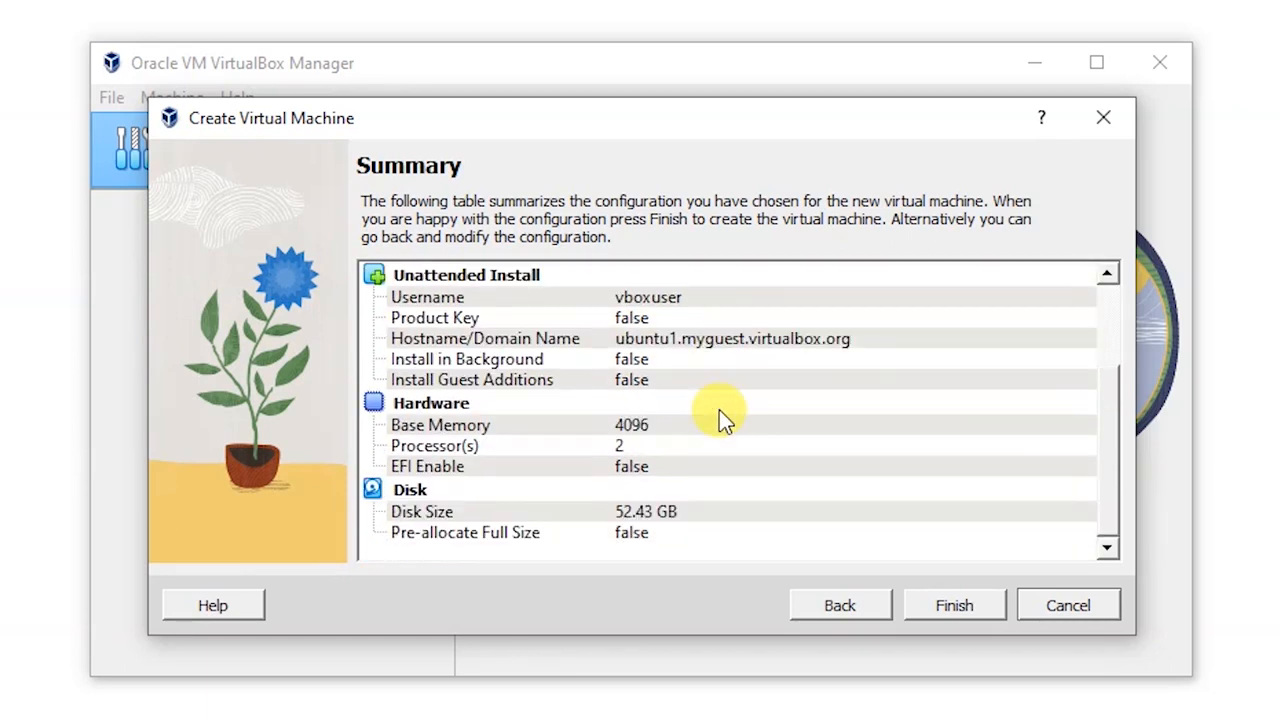
{"action": "left_click", "coordinate": [955, 605]}
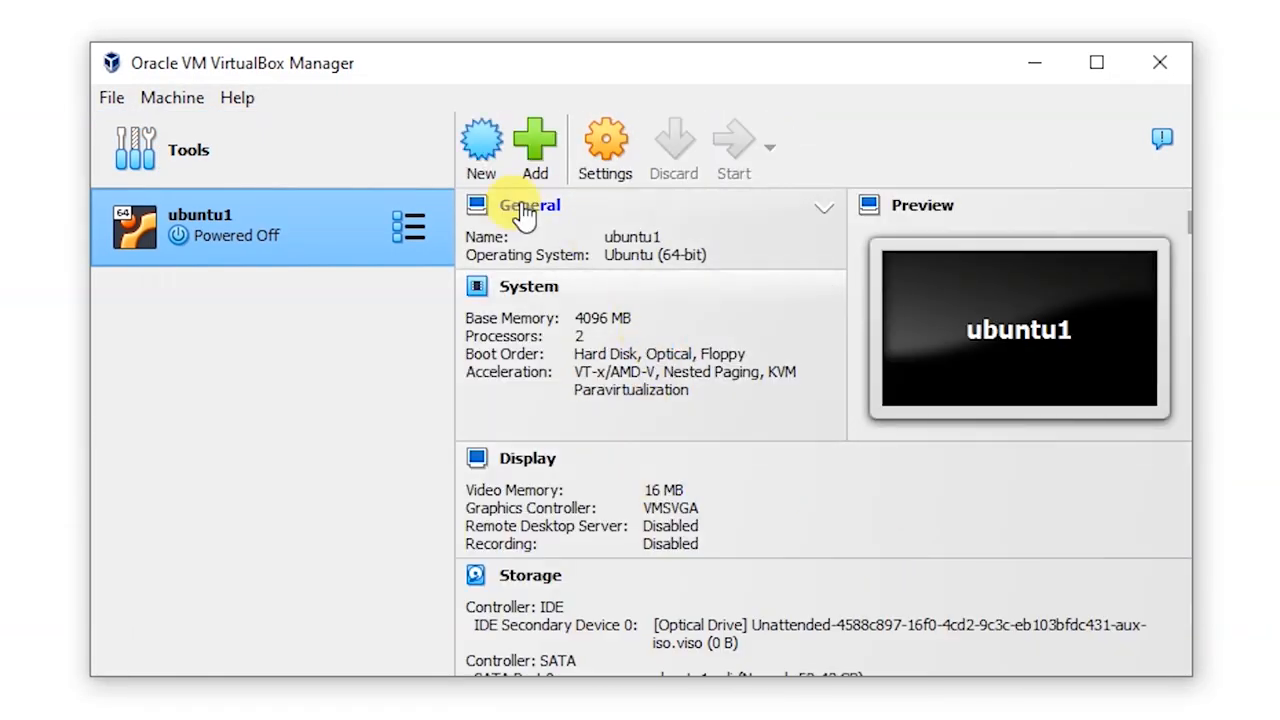
Step: Start the ubuntu1 machine with Try or Install Ubuntu, dismiss its notifications and maximize its window
{"action": "double_click", "coordinate": [157, 230]}
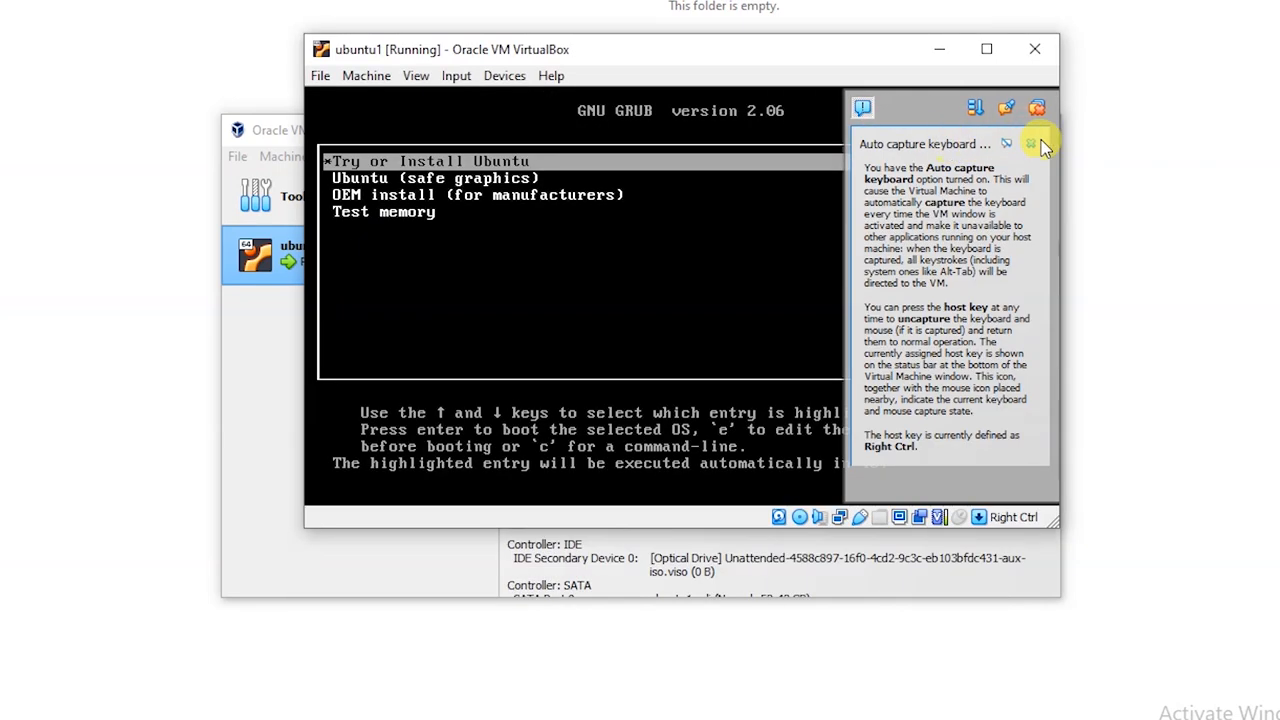
{"action": "left_click", "coordinate": [1033, 143]}
{"action": "key", "text": "Return"}
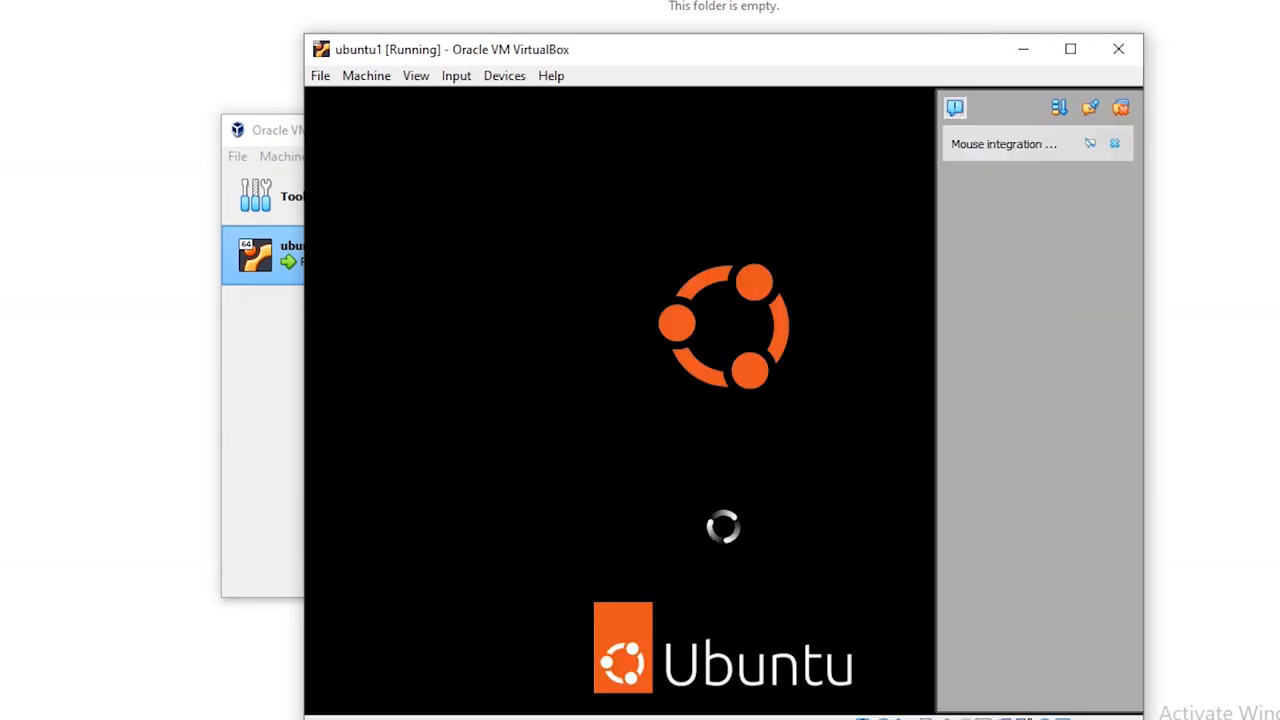
{"action": "left_click", "coordinate": [1114, 143]}
{"action": "left_click", "coordinate": [1069, 49]}
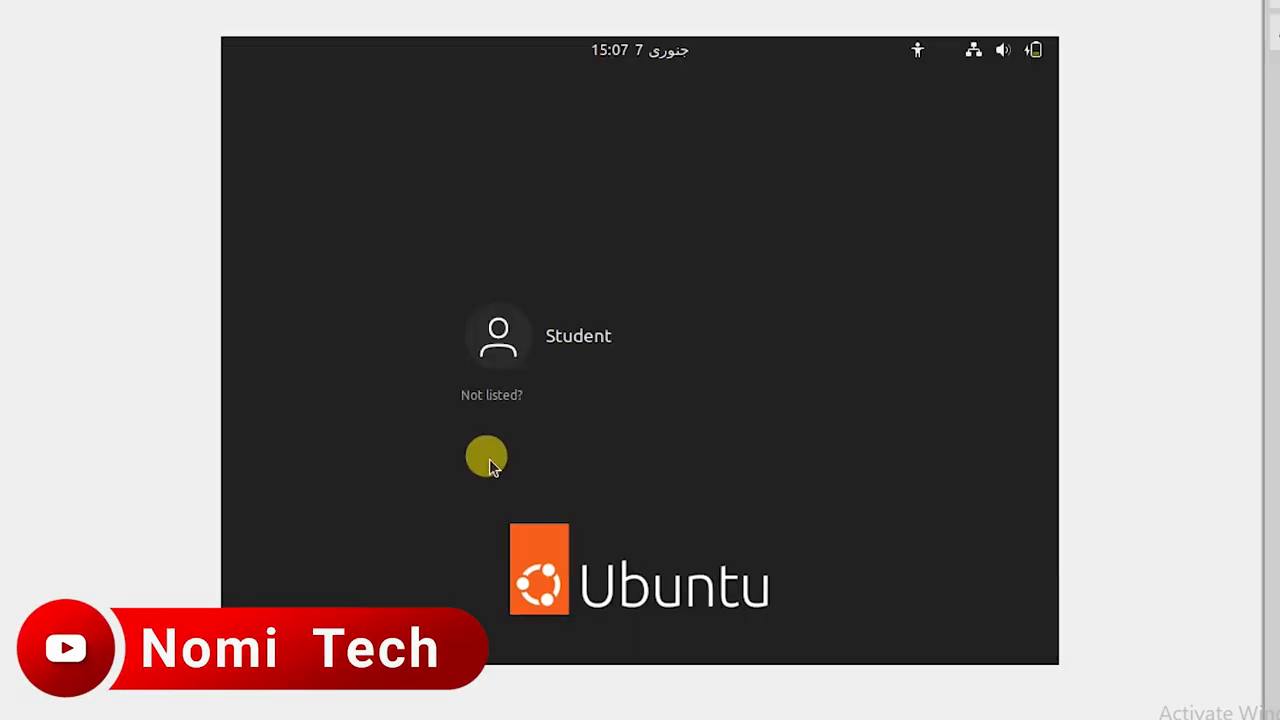
Step: Log in to the Student account with the account password and close the Files window
{"action": "left_click", "coordinate": [618, 341]}
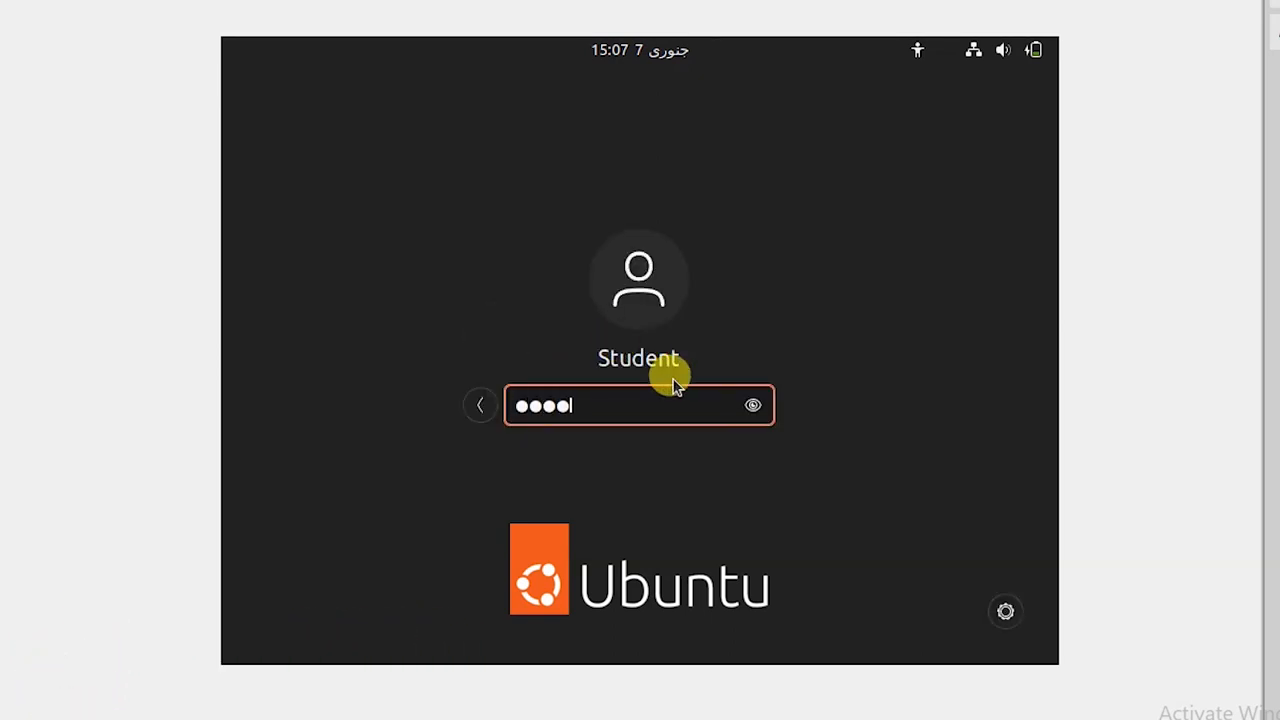
{"action": "key", "text": "Return"}
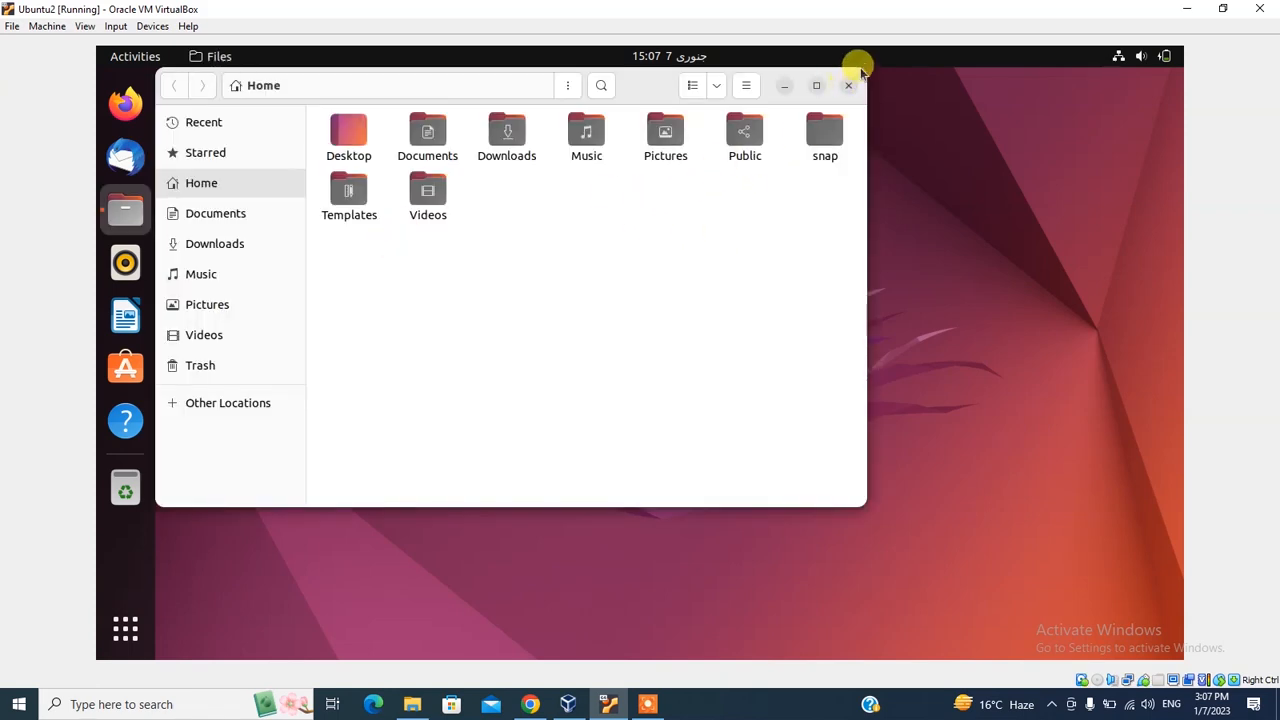
{"action": "left_click", "coordinate": [849, 86]}
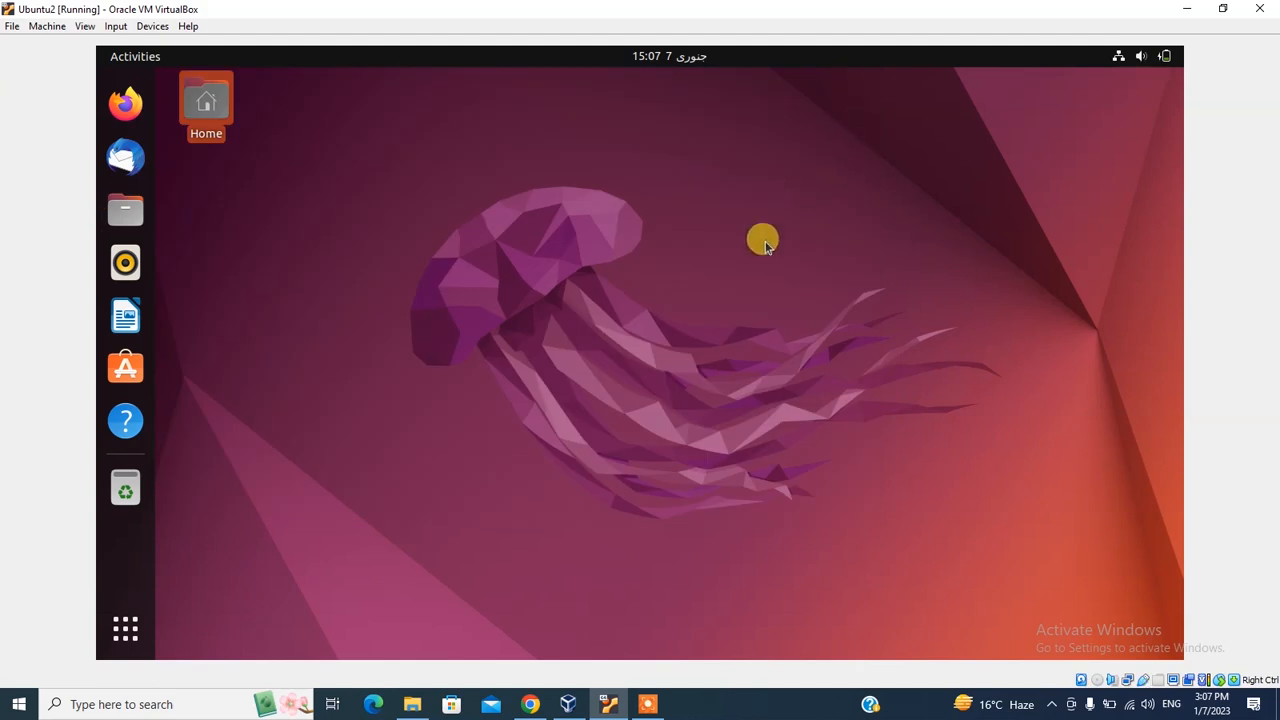